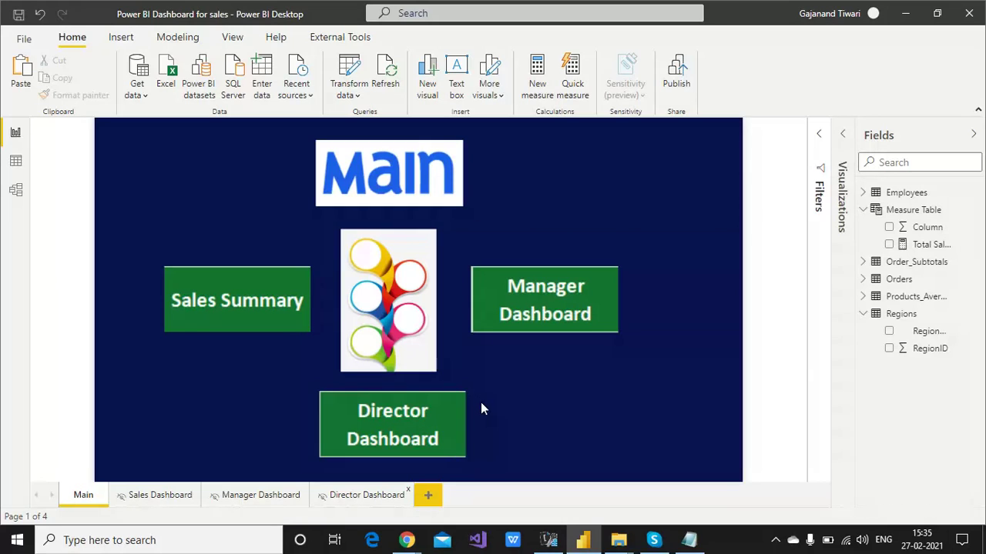
- Check that the Sales Summary, Manager Dashboard and Director Dashboard links on the Main page work
{"action": "left_click", "coordinate": [262, 305], "text": "ctrl"}
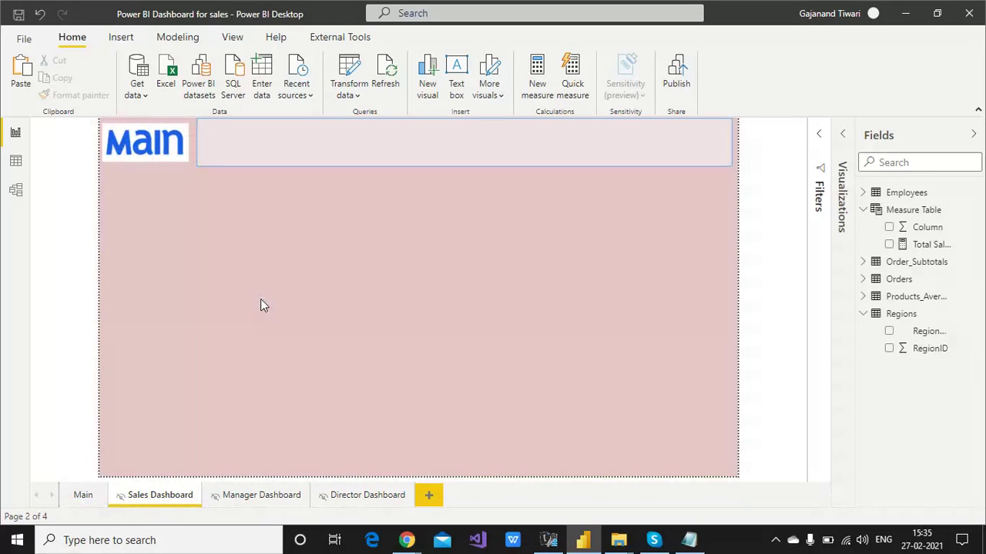
{"action": "left_click", "coordinate": [156, 154], "text": "ctrl"}
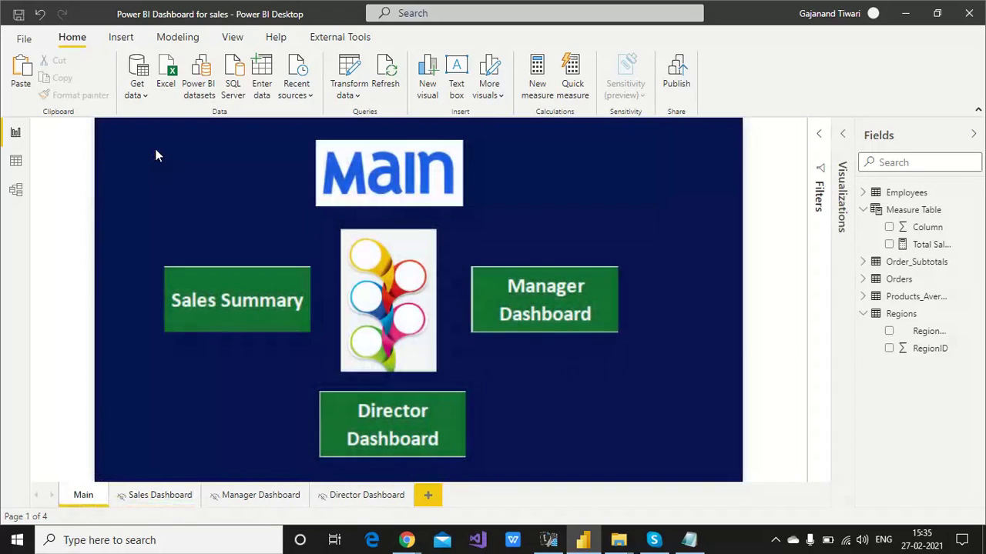
{"action": "left_click", "coordinate": [549, 315], "text": "ctrl"}
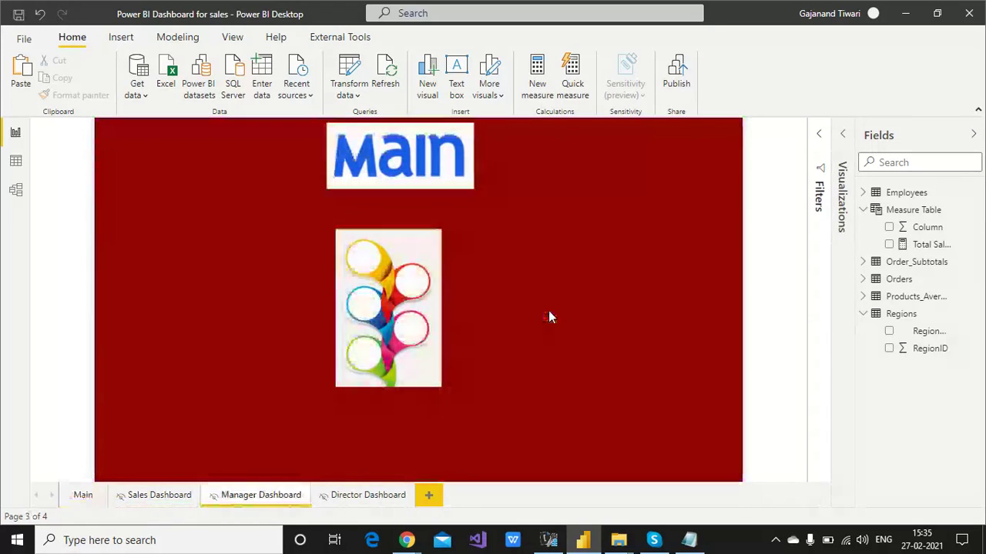
{"action": "left_click", "coordinate": [425, 154], "text": "ctrl"}
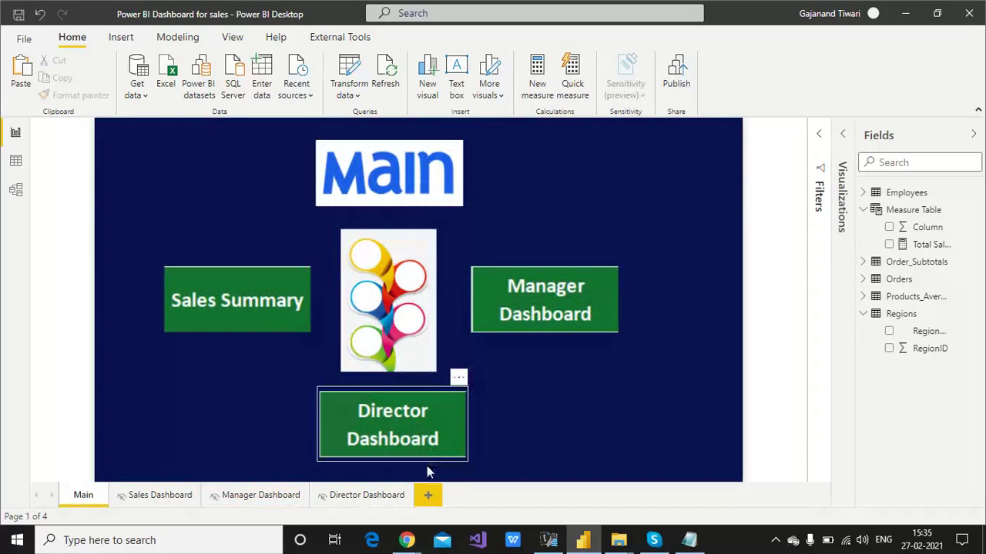
{"action": "left_click", "coordinate": [420, 431], "text": "ctrl"}
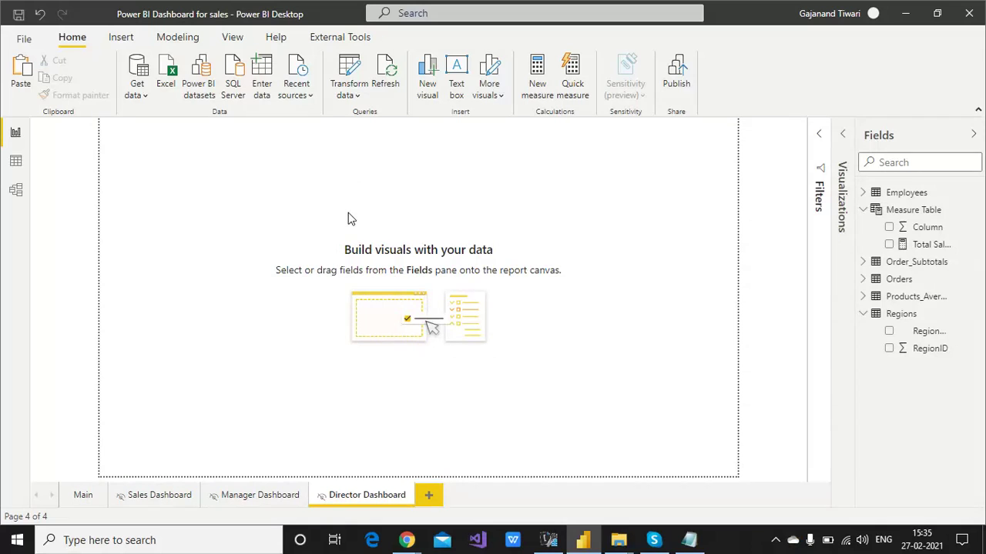
{"action": "left_click", "coordinate": [278, 498]}
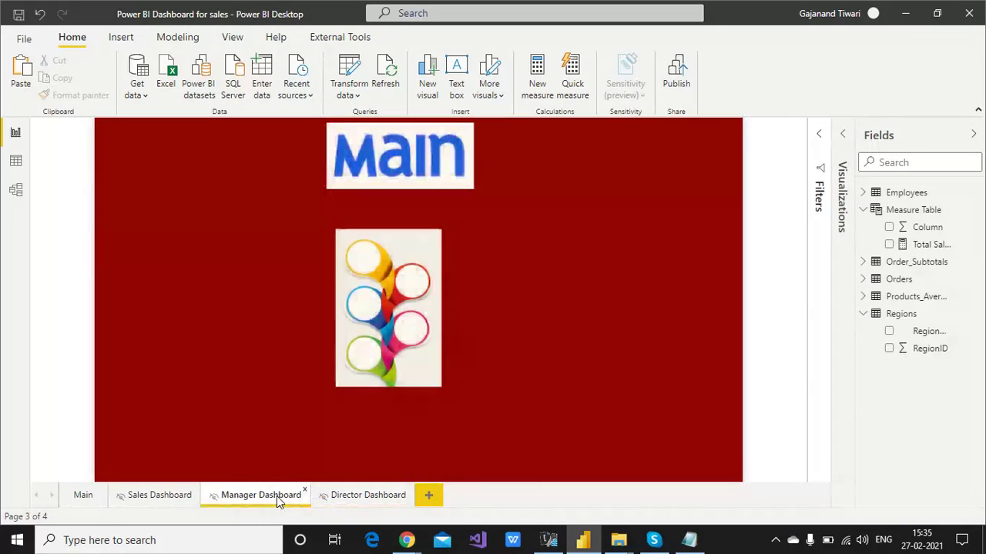
{"action": "left_click", "coordinate": [412, 175], "text": "ctrl"}
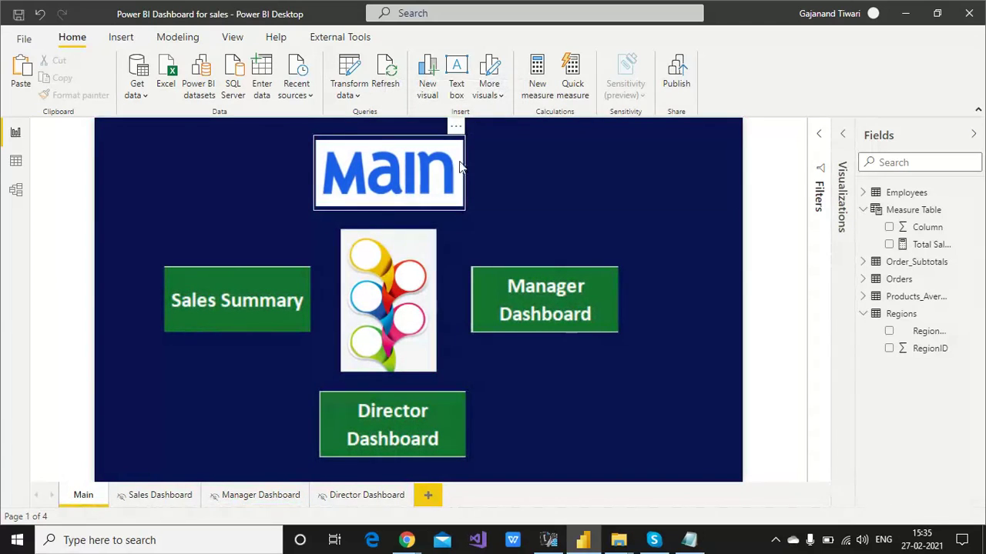
- Save the report and publish it to GTTEST, replacing the existing dataset
{"action": "left_click", "coordinate": [677, 73]}
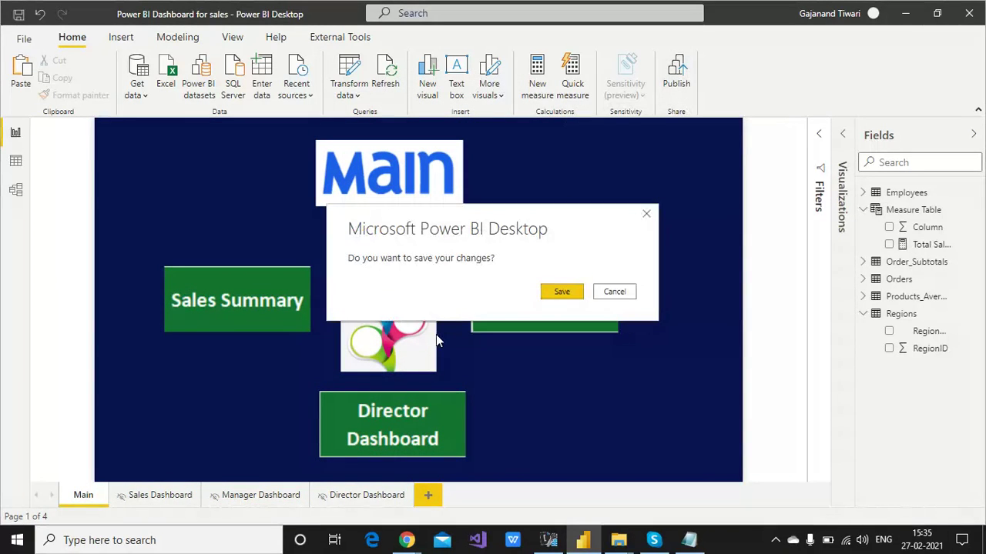
{"action": "left_click", "coordinate": [560, 296]}
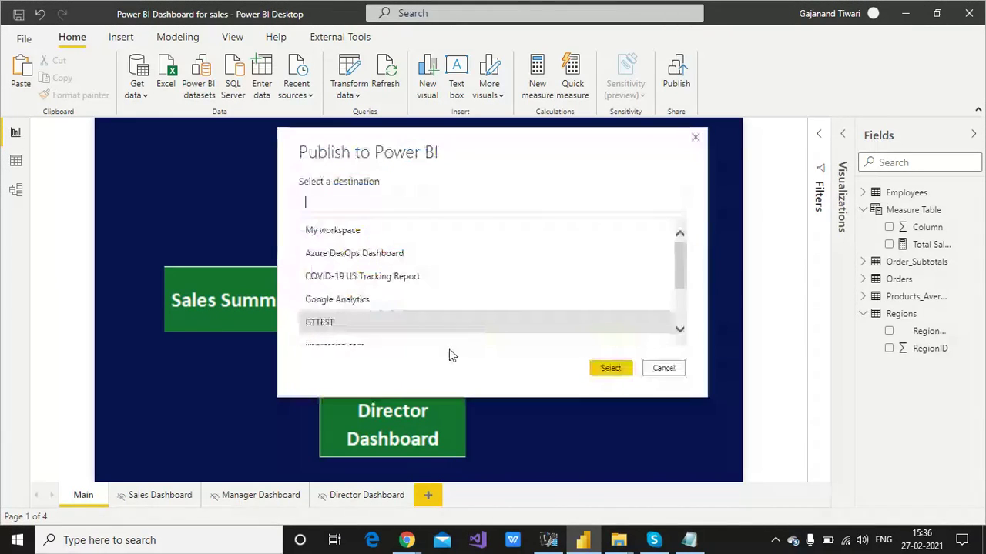
{"action": "left_click", "coordinate": [612, 370]}
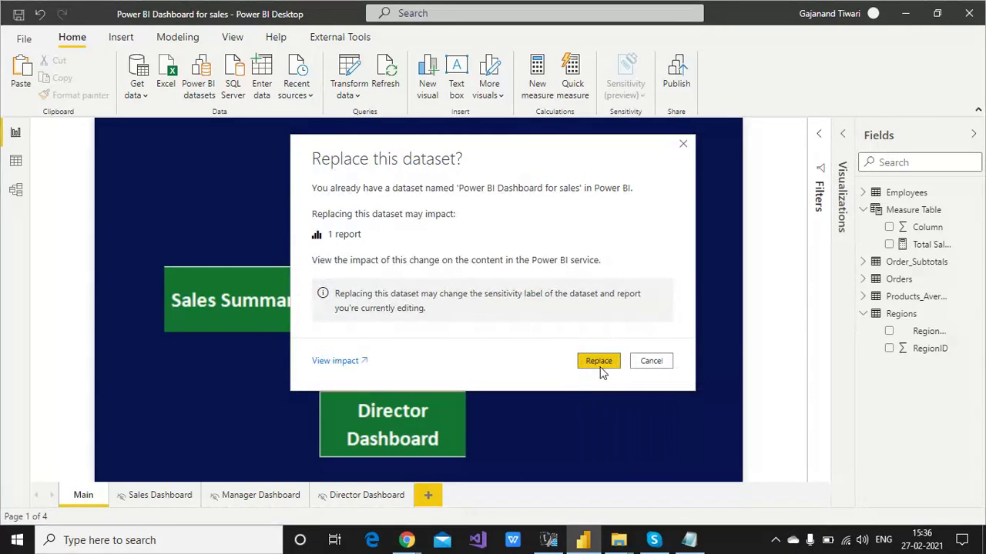
{"action": "left_click", "coordinate": [600, 361]}
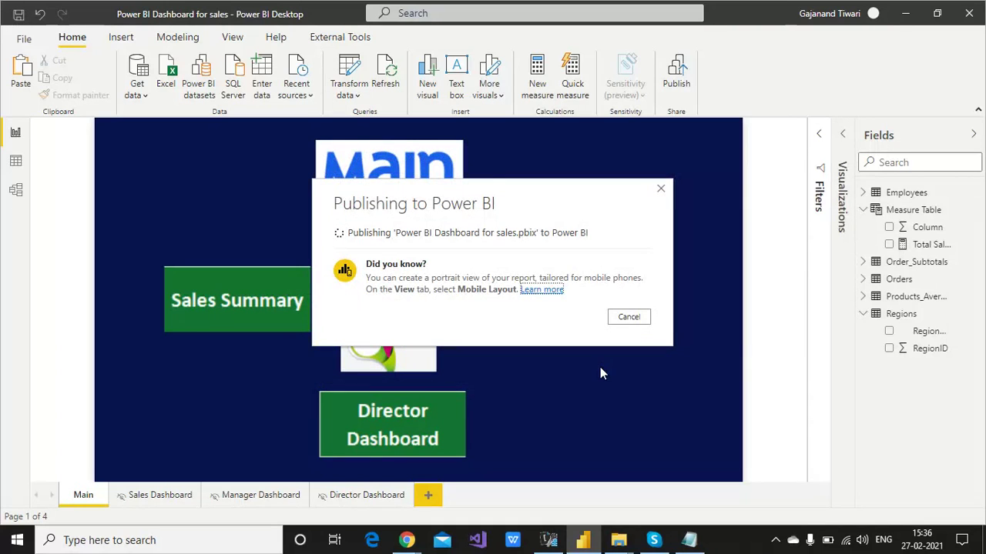
- In the browser's Power BI tab, open the Power BI Dashboard for sales report in GTTEST
{"action": "mouse_move", "coordinate": [406, 540]}
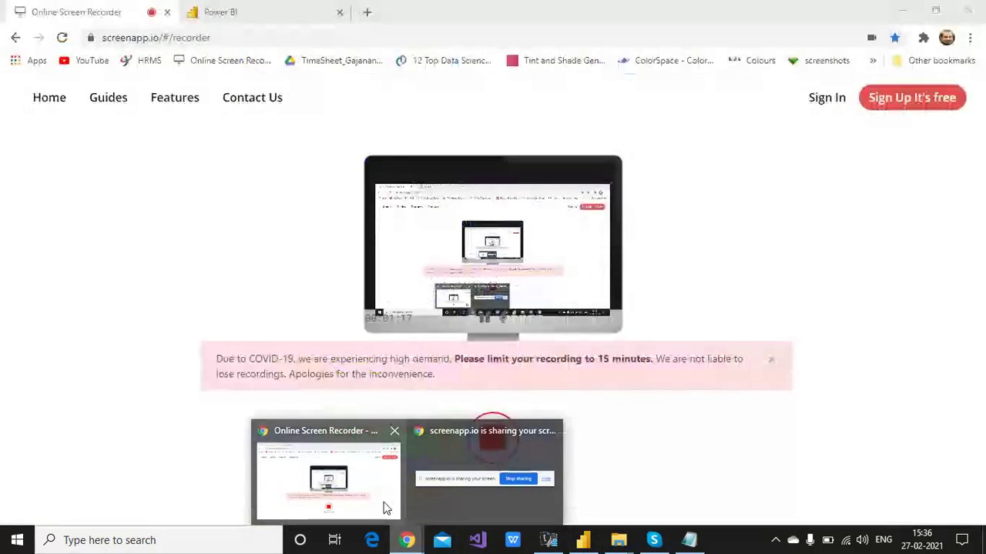
{"action": "left_click", "coordinate": [385, 508]}
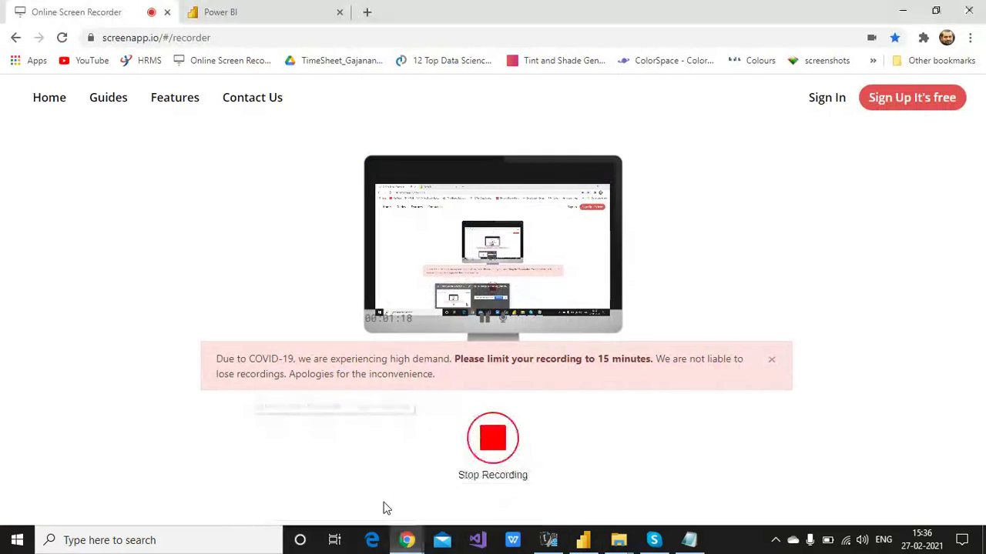
{"action": "left_click", "coordinate": [231, 14]}
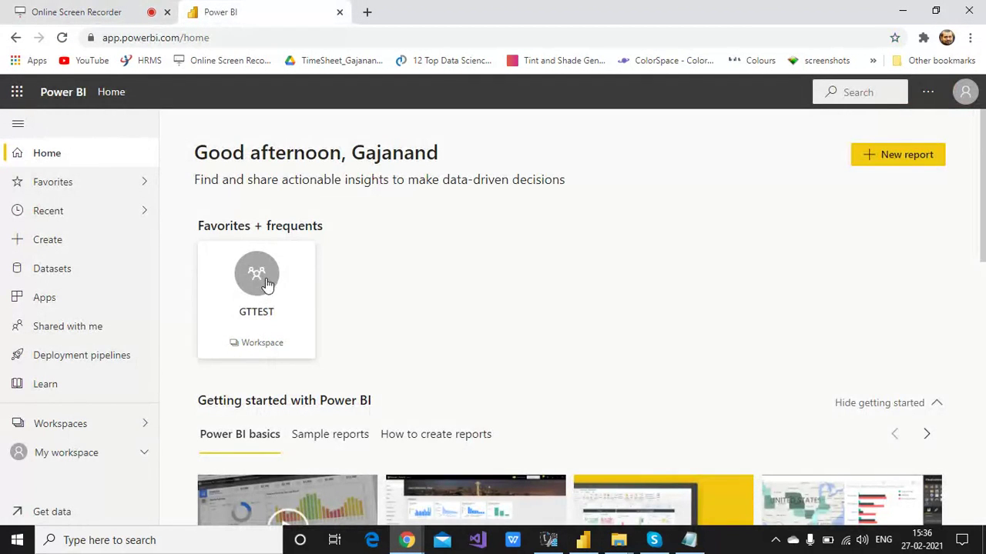
{"action": "left_click", "coordinate": [258, 279]}
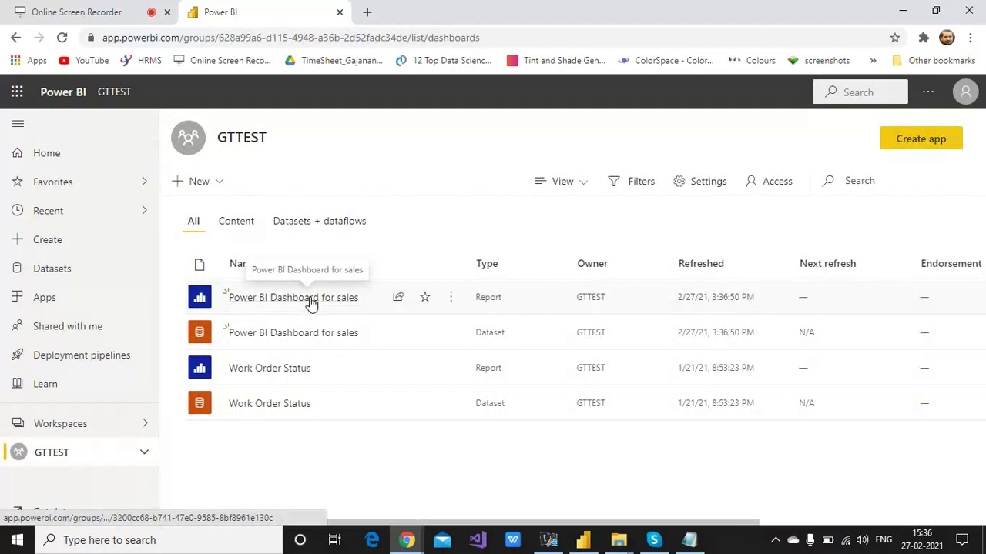
{"action": "left_click", "coordinate": [311, 299]}
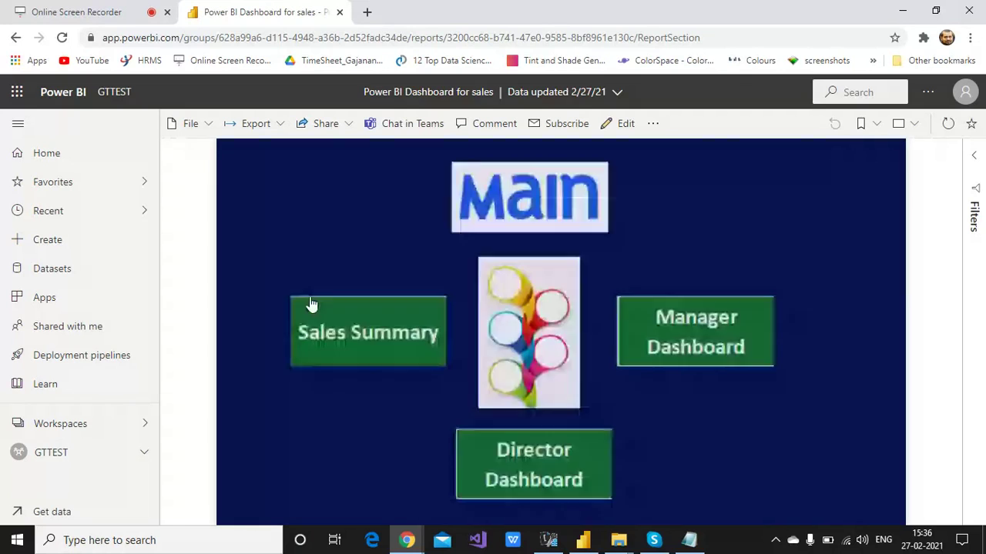
- Check the Sales Summary link and the Main logo link in the published report
{"action": "left_click", "coordinate": [360, 332]}
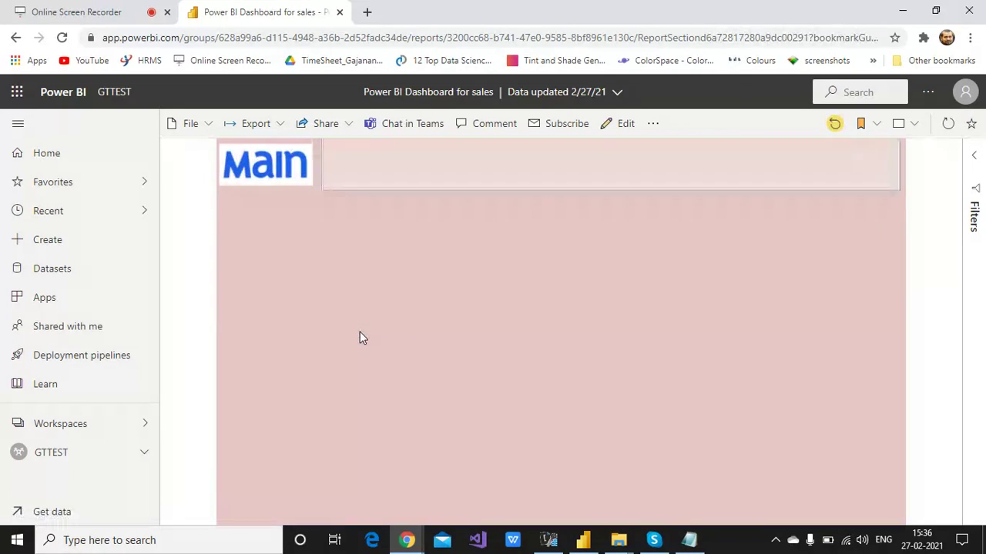
{"action": "left_click", "coordinate": [278, 175]}
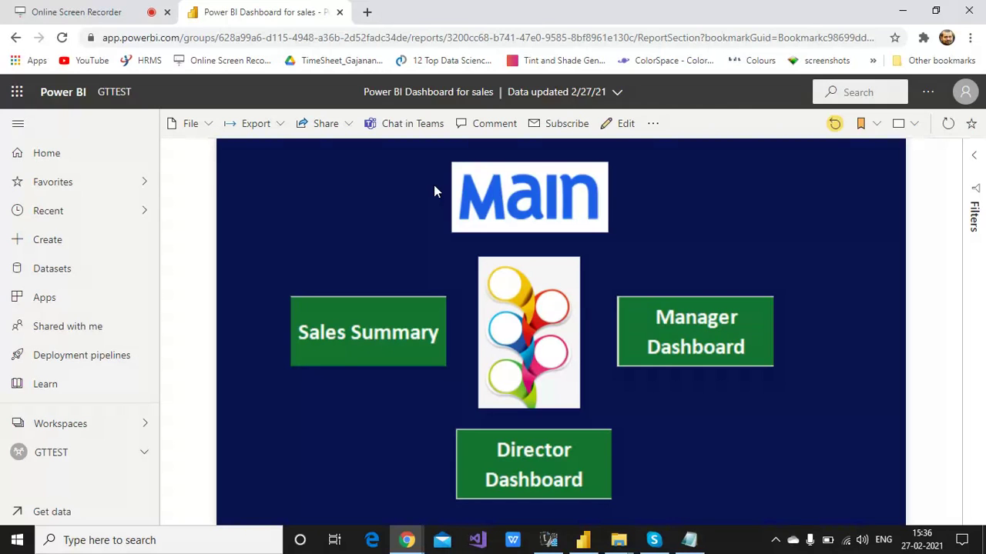
{"action": "key", "text": "alt+Tab"}
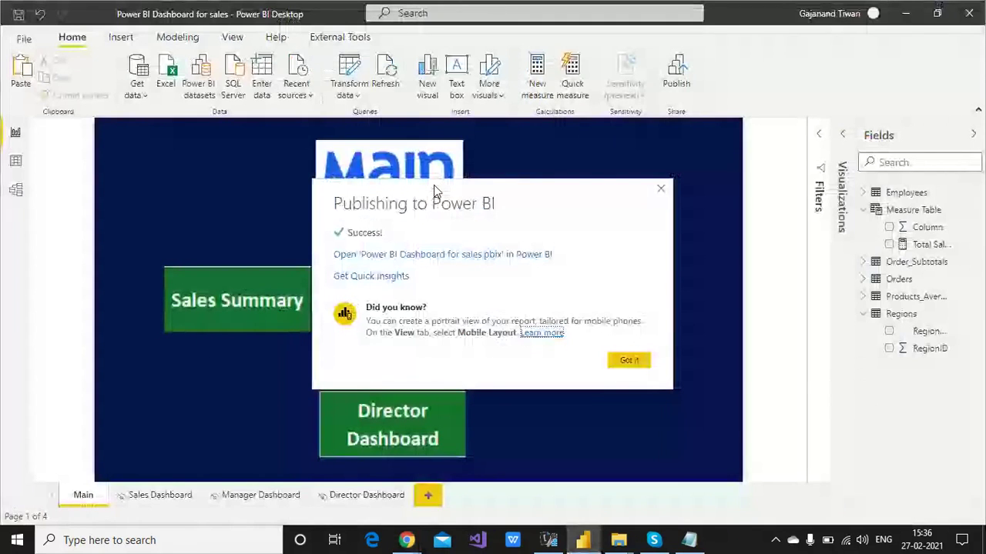
- Dismiss the publish success message and add a new blank report page
{"action": "left_click", "coordinate": [633, 360]}
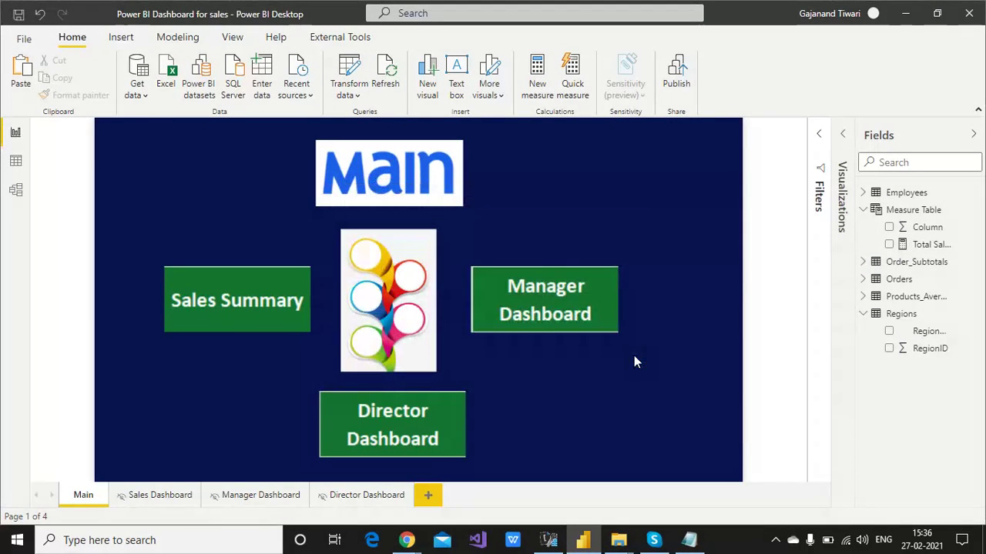
{"action": "left_click", "coordinate": [429, 496]}
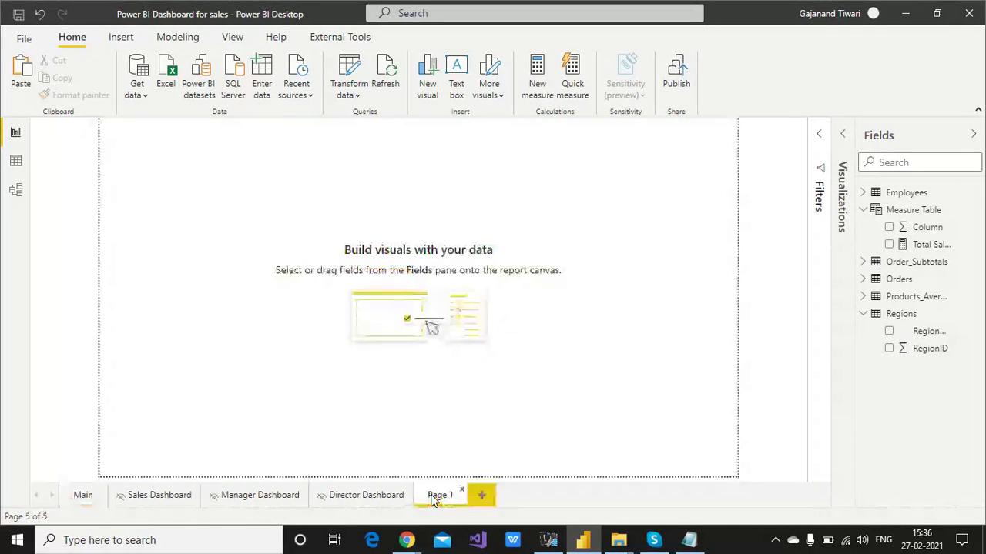
{"action": "left_click", "coordinate": [844, 137]}
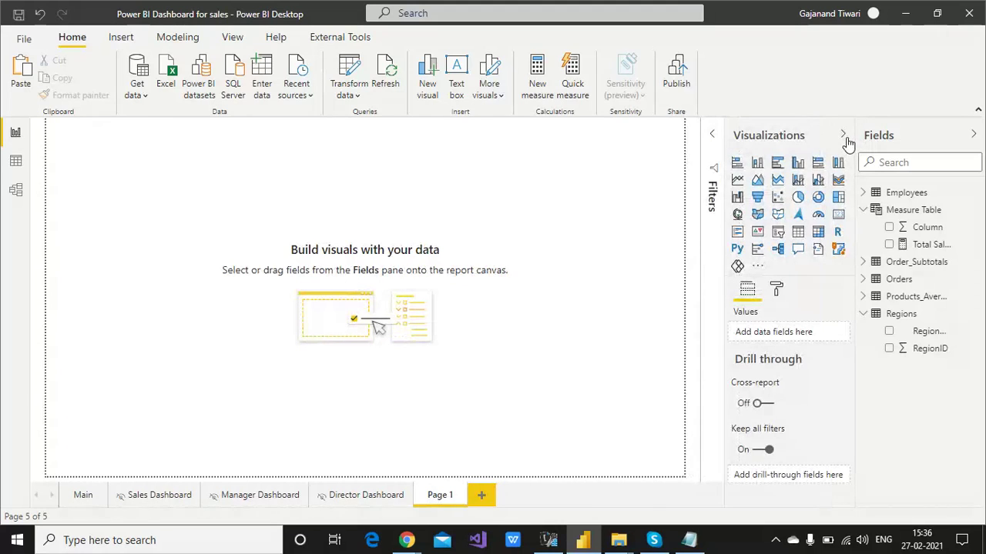
- Set the page background to dark navy with 7% transparency
{"action": "left_click", "coordinate": [777, 296]}
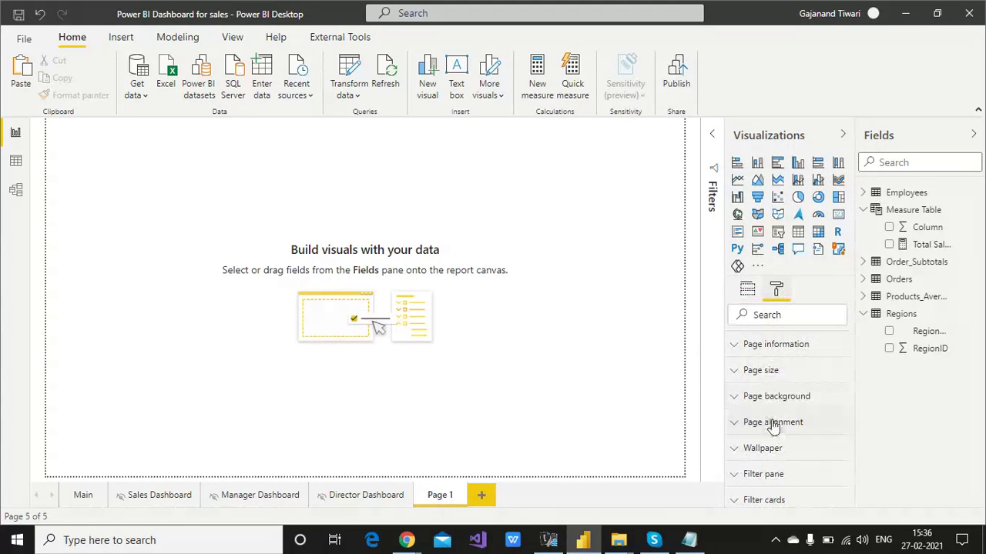
{"action": "left_click", "coordinate": [774, 424]}
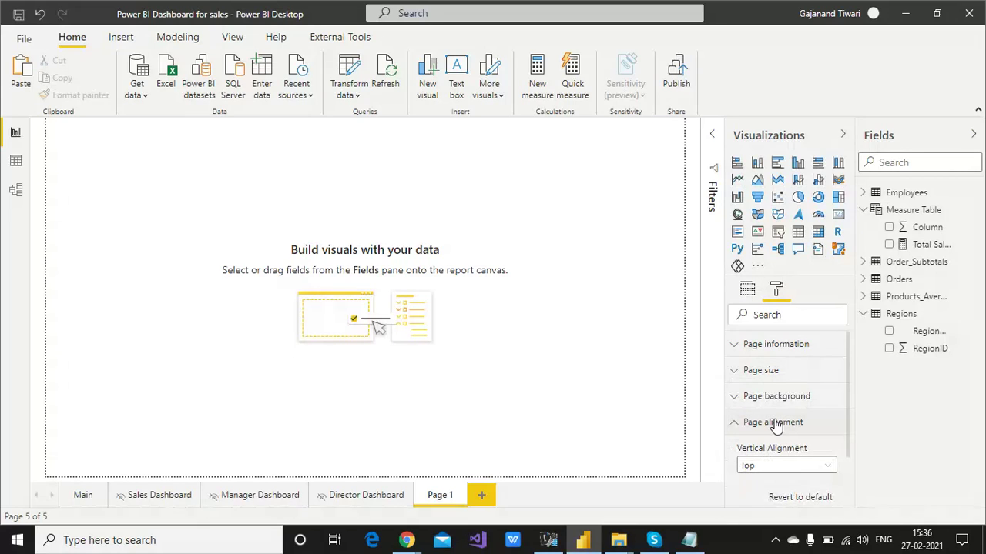
{"action": "left_click", "coordinate": [776, 397]}
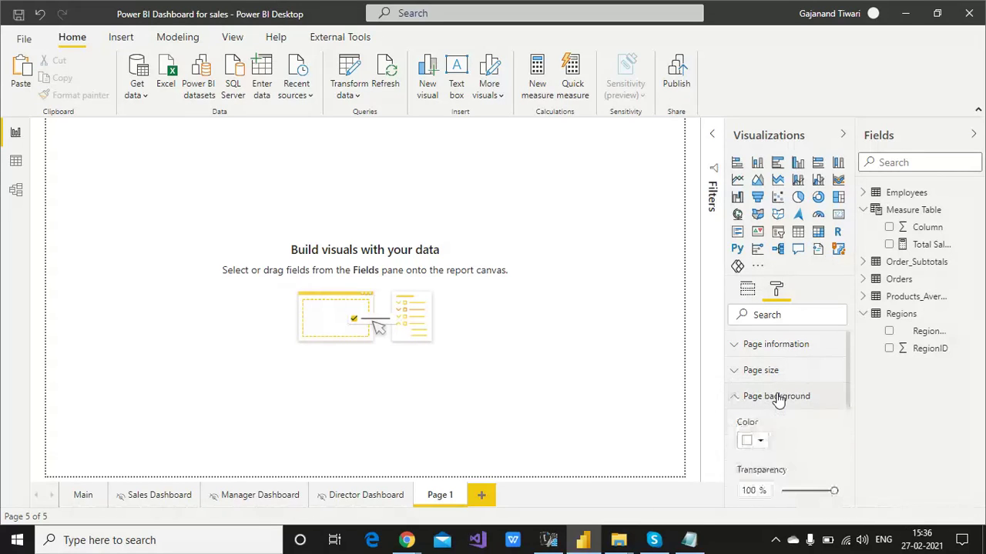
{"action": "left_click", "coordinate": [763, 443]}
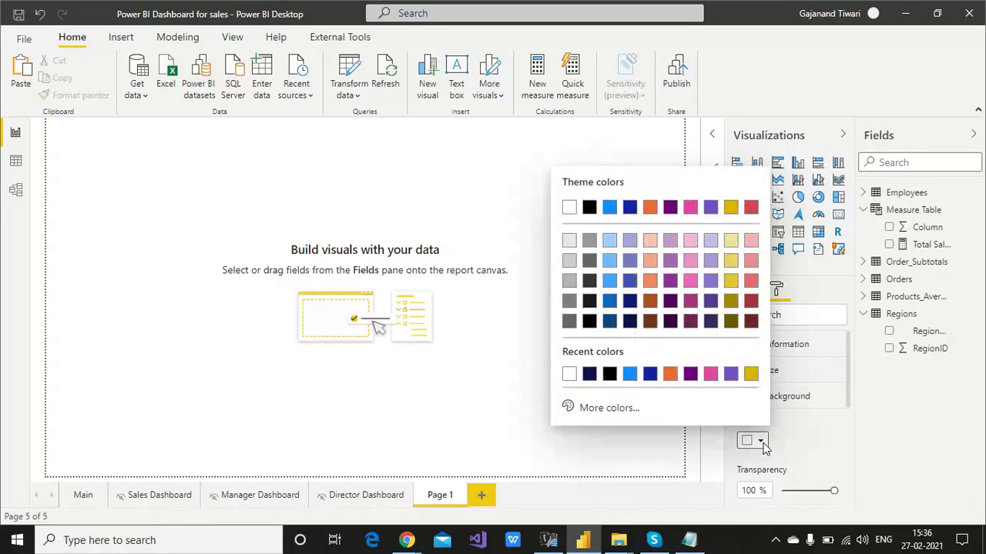
{"action": "left_click", "coordinate": [590, 375]}
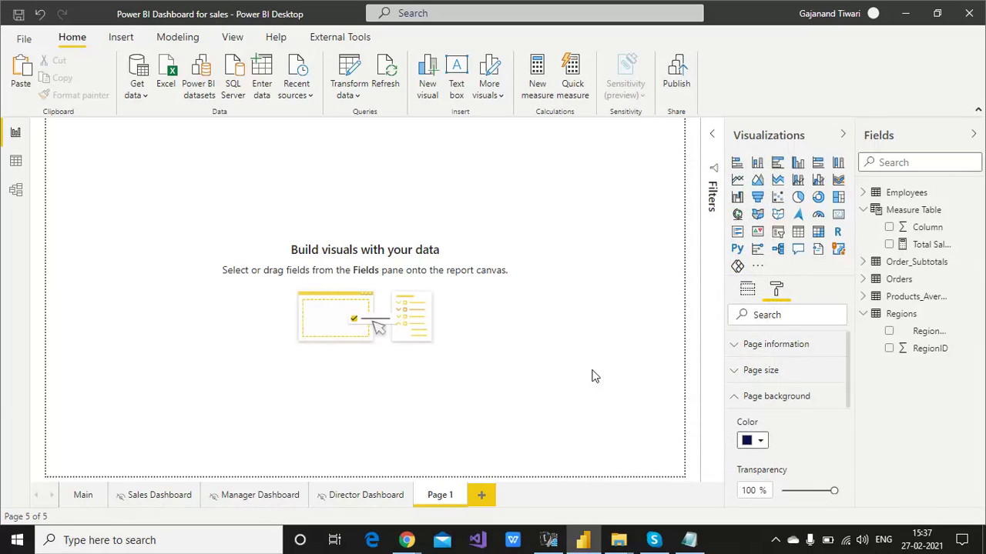
{"action": "left_click", "coordinate": [794, 491]}
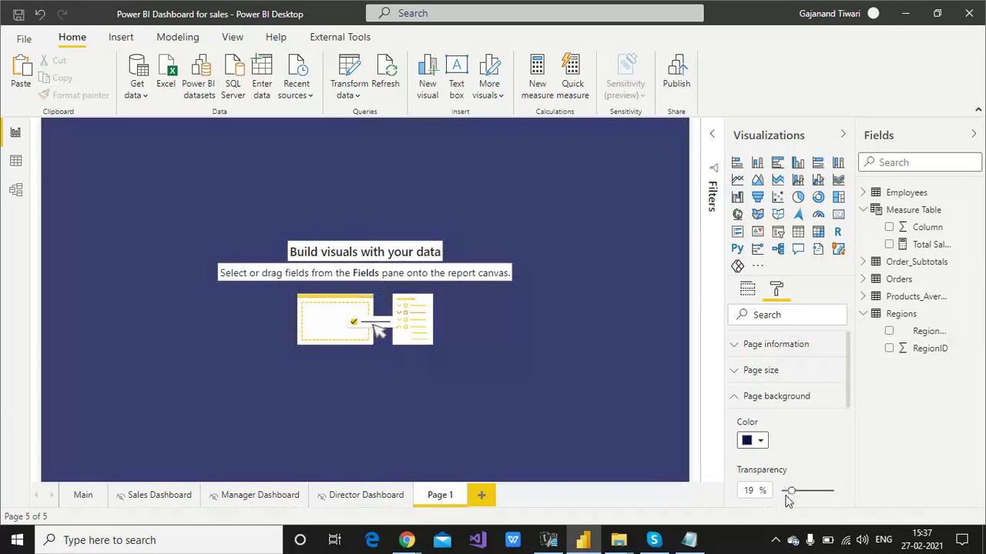
{"action": "left_click_drag", "start_coordinate": [789, 495], "coordinate": [785, 491]}
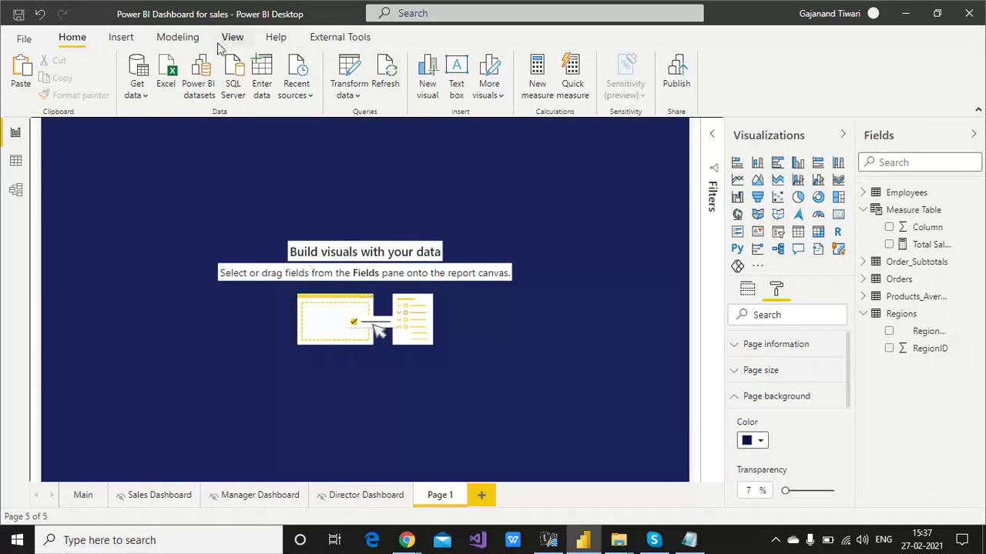
{"action": "left_click", "coordinate": [124, 40]}
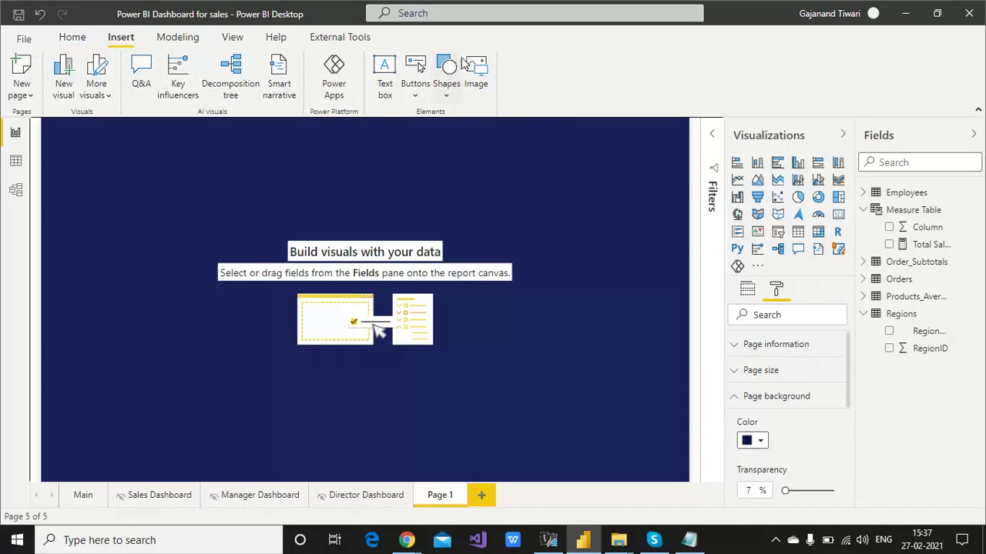
- Insert the Dataview and Director dashboard pictures from the data folder onto Page 1
{"action": "left_click", "coordinate": [475, 72]}
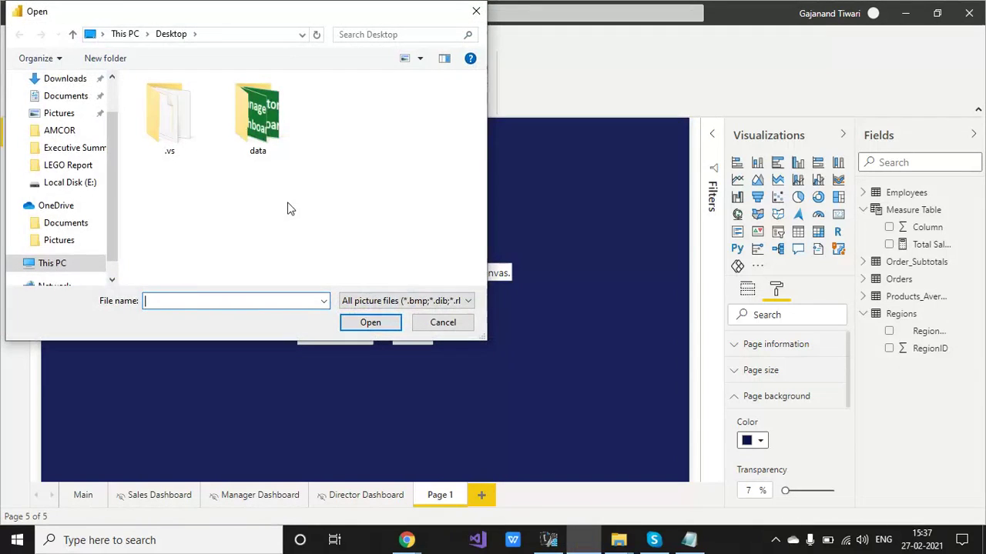
{"action": "double_click", "coordinate": [257, 123]}
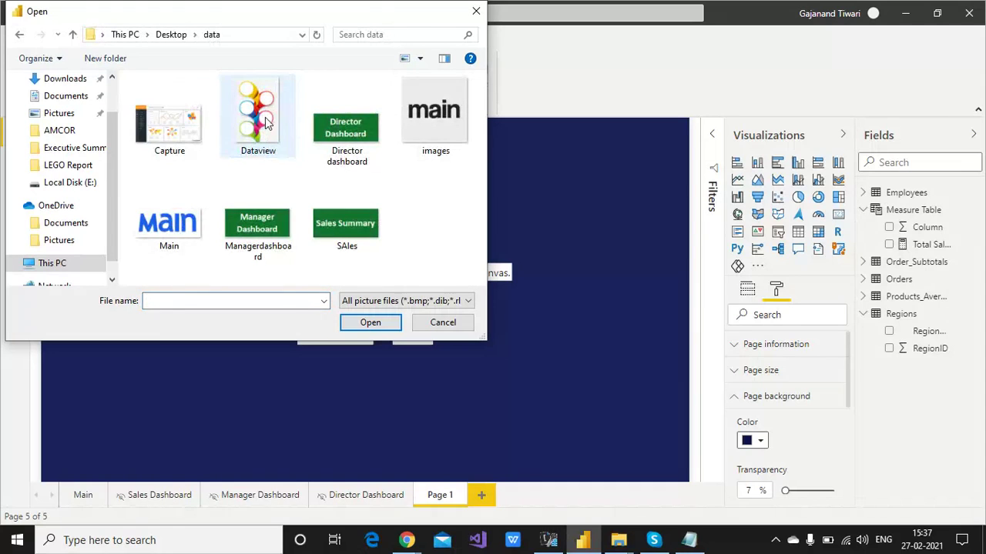
{"action": "left_click", "coordinate": [267, 124]}
{"action": "left_click", "coordinate": [363, 323]}
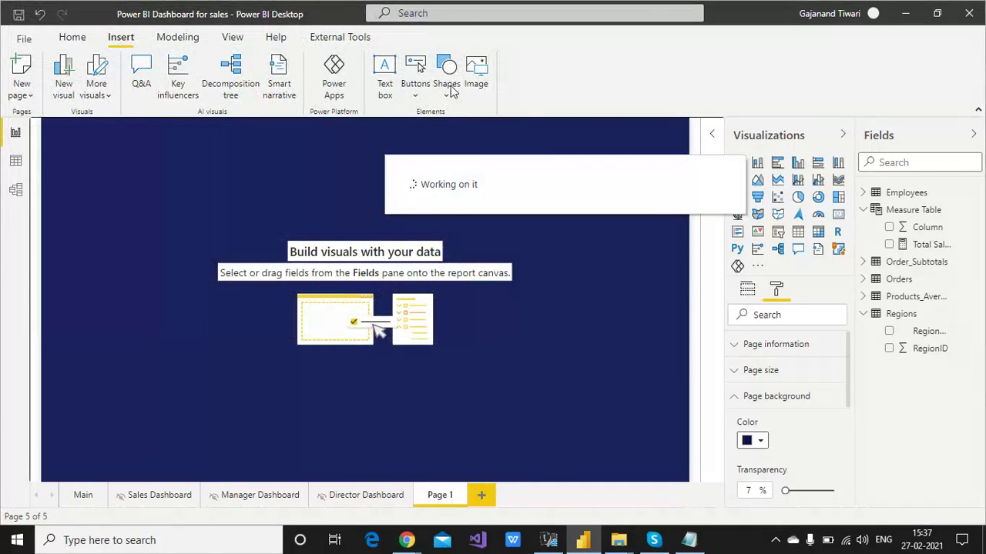
{"action": "left_click", "coordinate": [451, 83]}
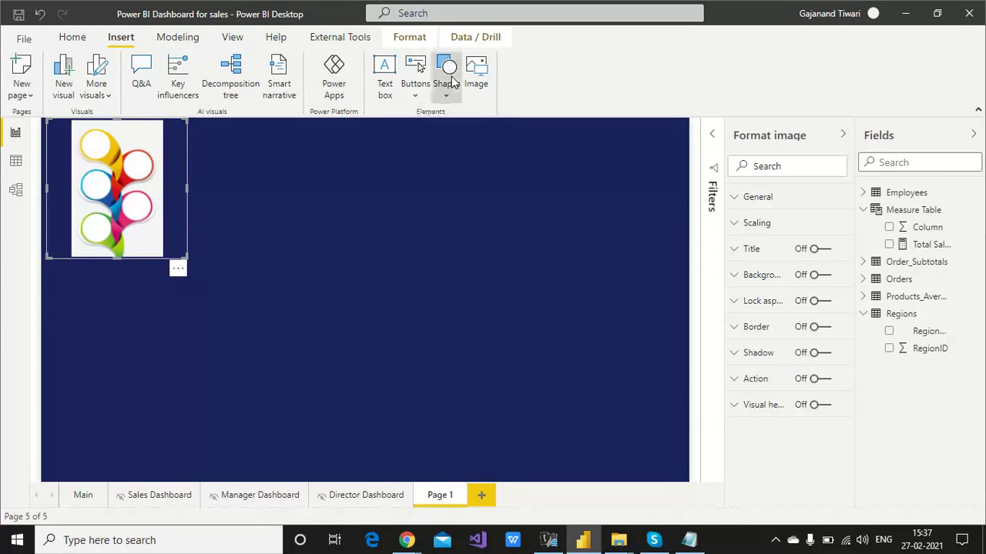
{"action": "left_click", "coordinate": [477, 77]}
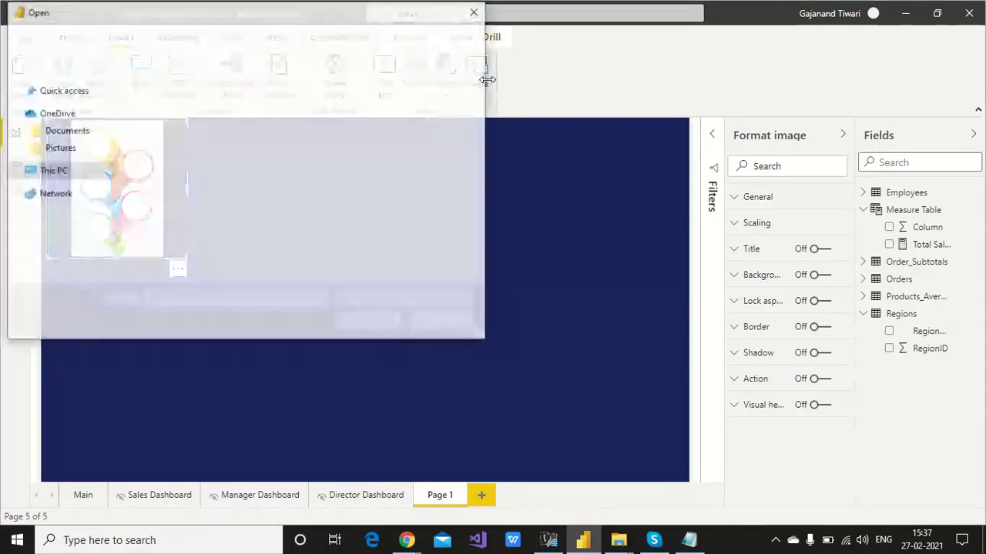
{"action": "left_click", "coordinate": [374, 135]}
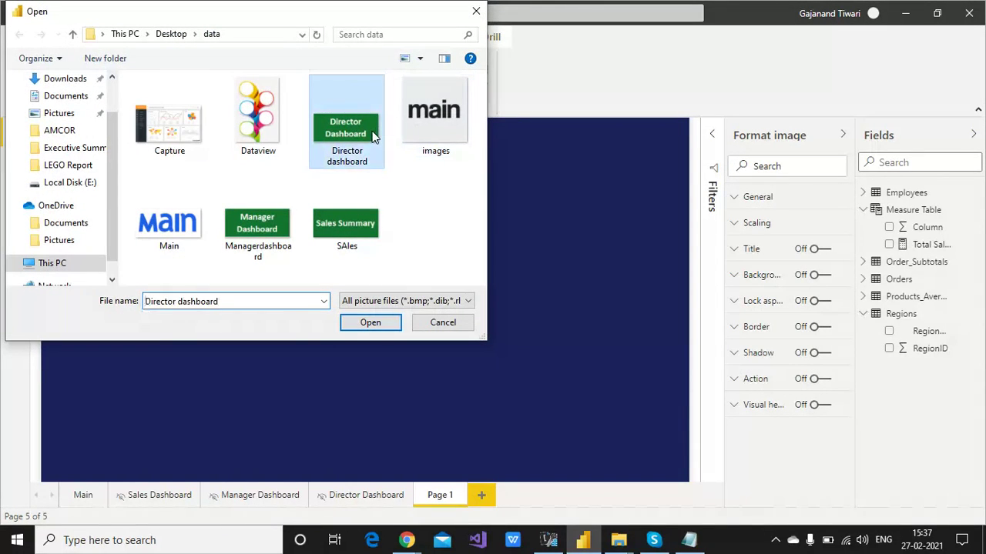
{"action": "left_click", "coordinate": [376, 323]}
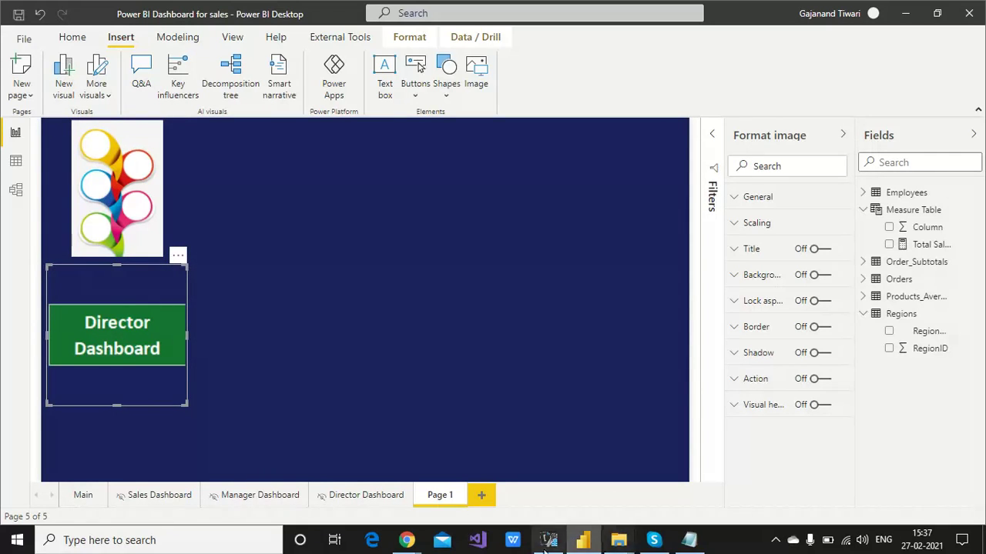
- Create a new blank spreadsheet in WPS Office
{"action": "left_click", "coordinate": [512, 540]}
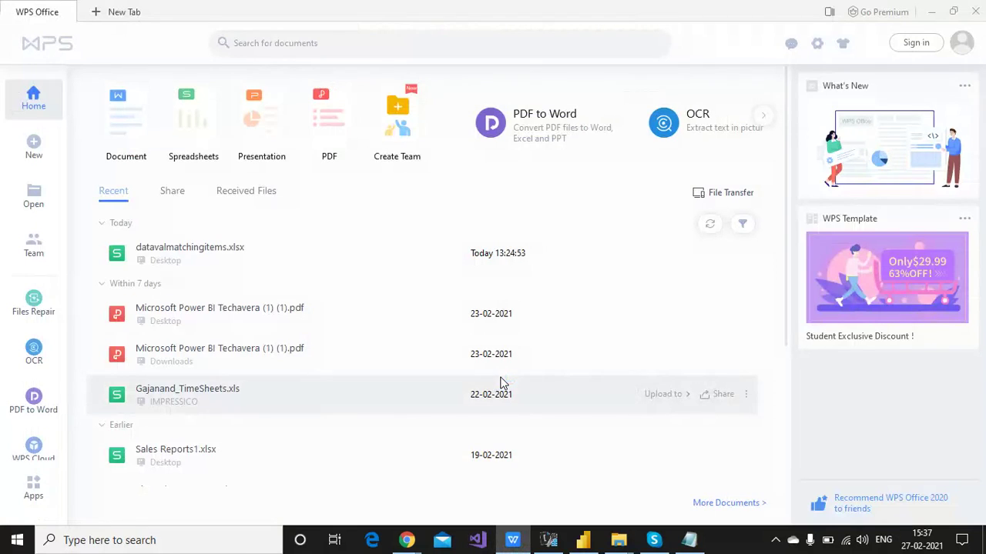
{"action": "left_click", "coordinate": [189, 134]}
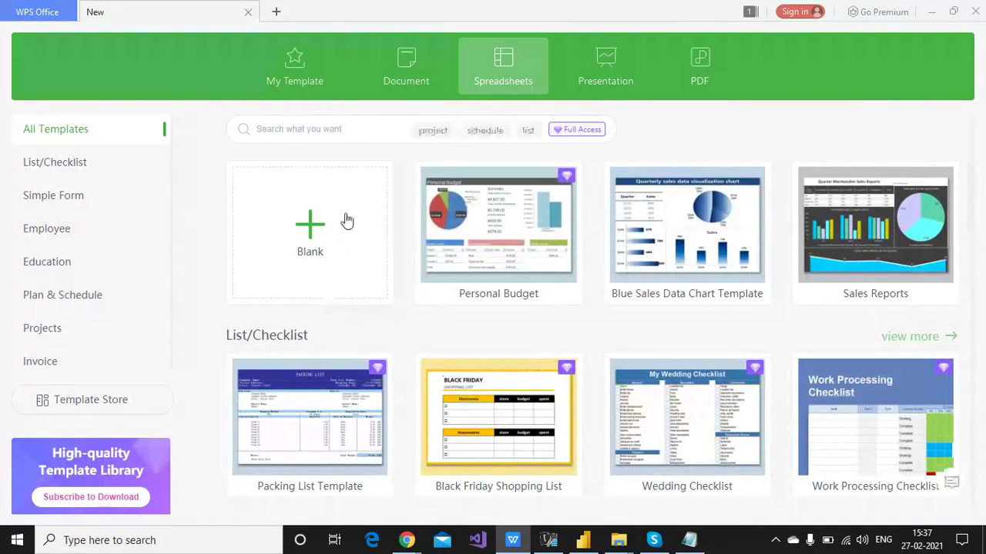
{"action": "left_click", "coordinate": [299, 245]}
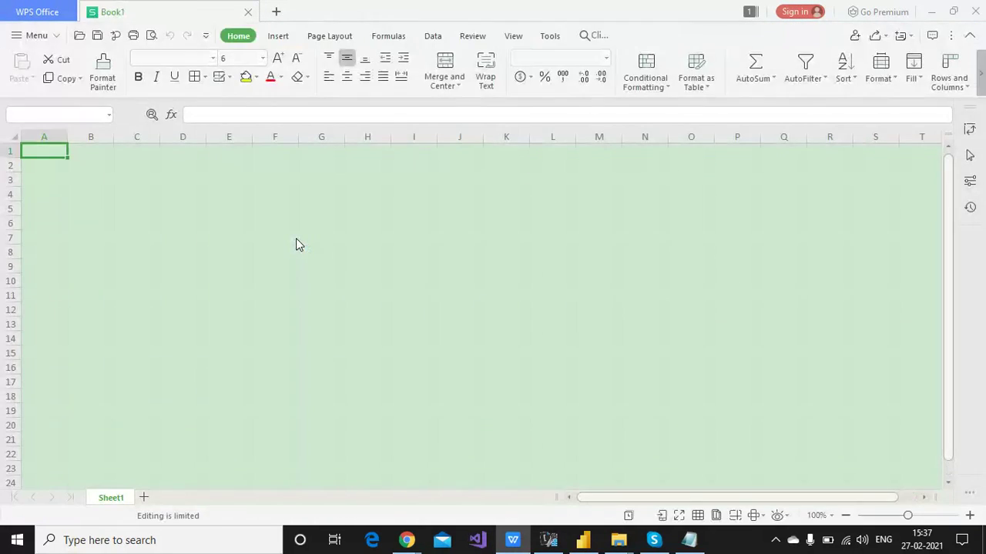
- Merge and center cells G7:I9
{"action": "left_click", "coordinate": [325, 238]}
{"action": "key", "text": "shift+Right"}
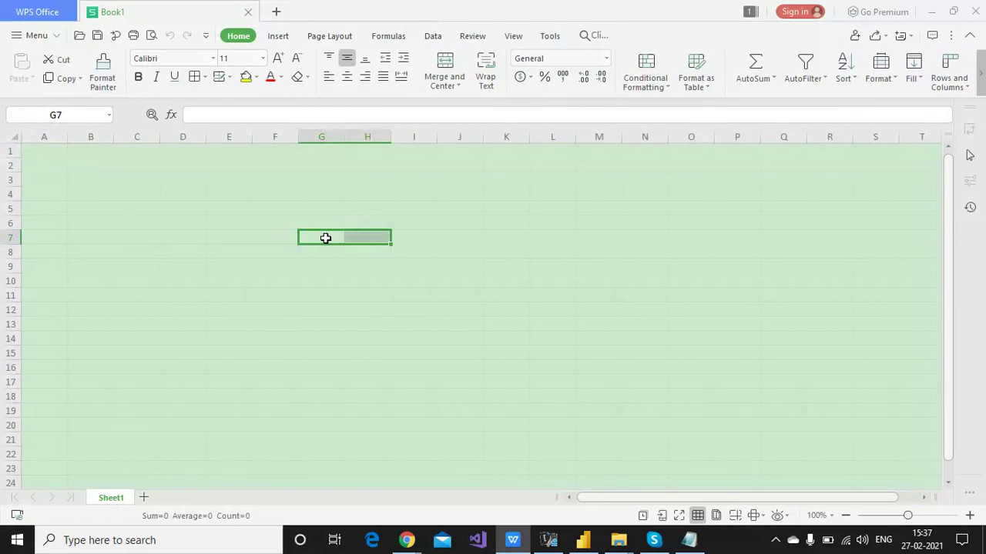
{"action": "key", "text": "shift+Right"}
{"action": "key", "text": "shift+Down"}
{"action": "key", "text": "shift+Down"}
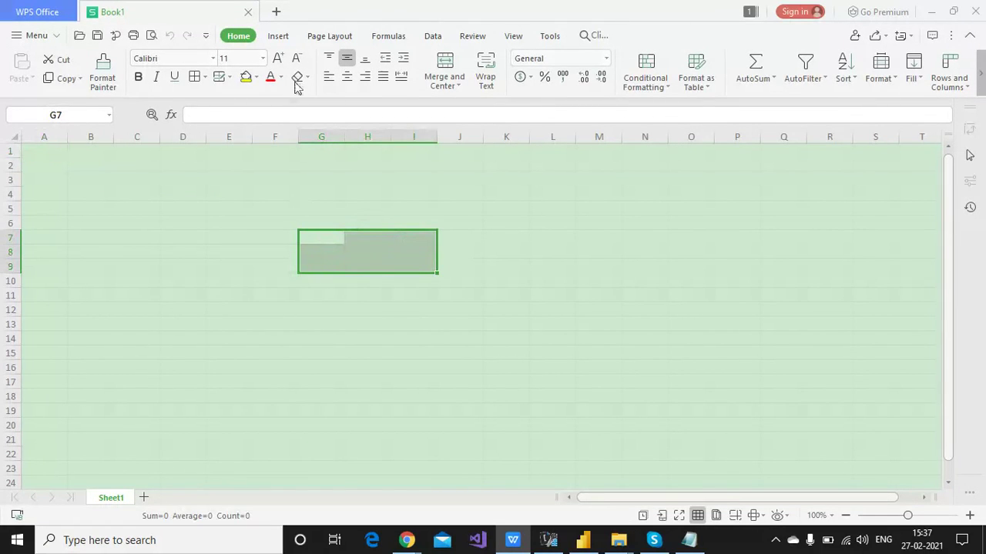
{"action": "left_click", "coordinate": [444, 83]}
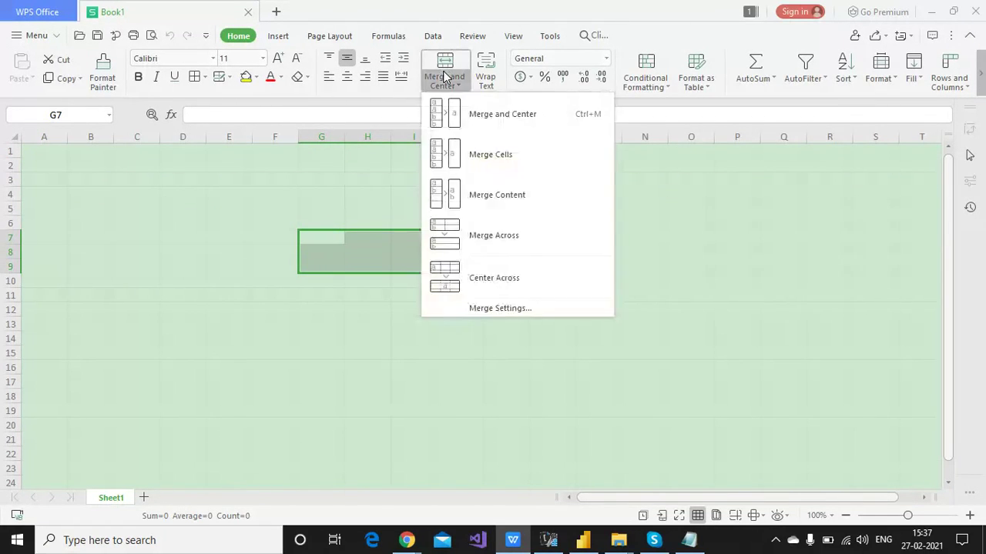
{"action": "left_click", "coordinate": [463, 113]}
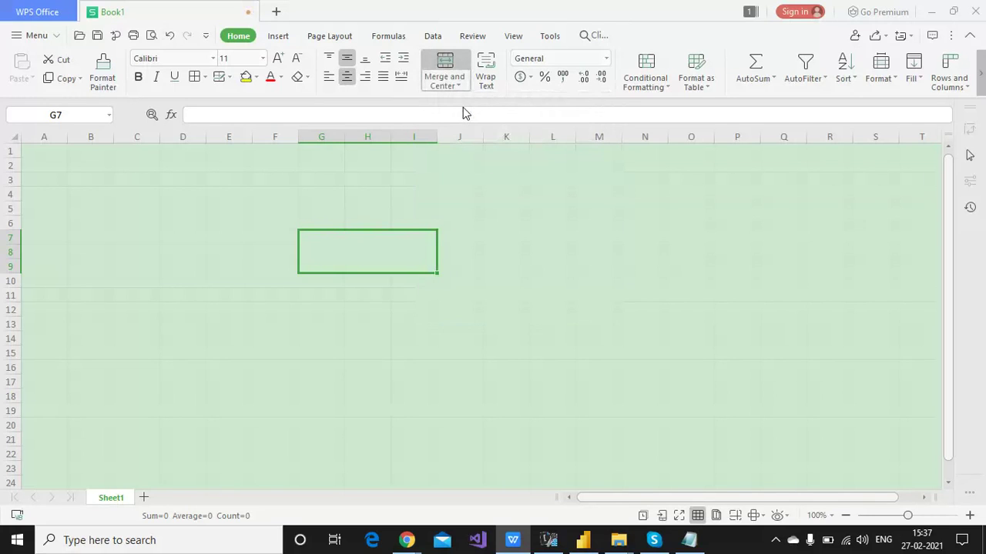
- Give the merged cell a green fill and white font colour
{"action": "left_click", "coordinate": [255, 77]}
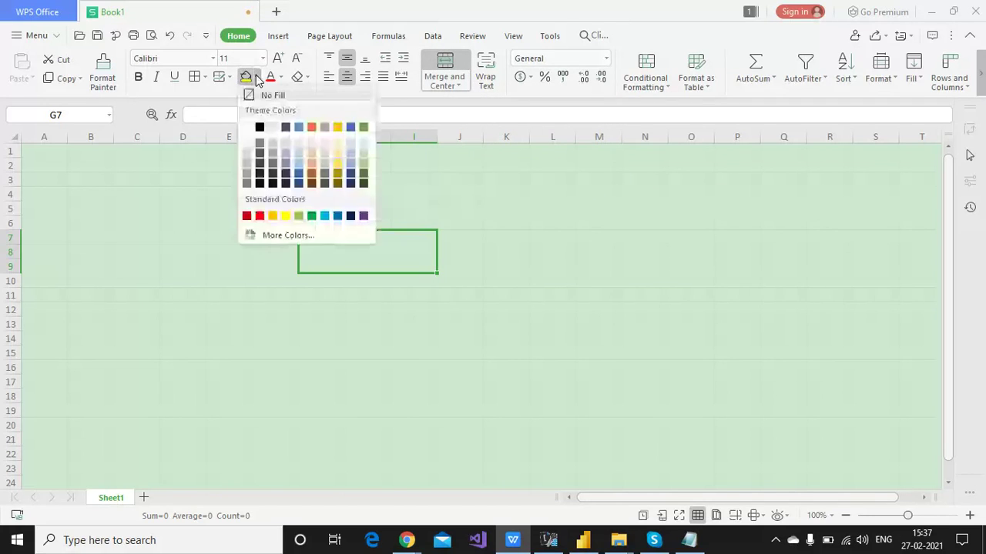
{"action": "left_click", "coordinate": [312, 216]}
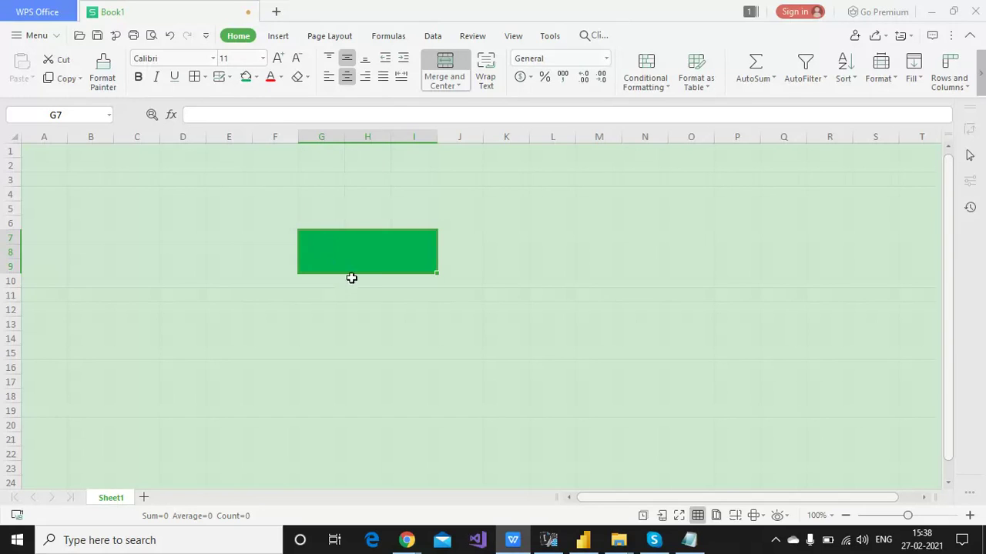
{"action": "left_click", "coordinate": [280, 77]}
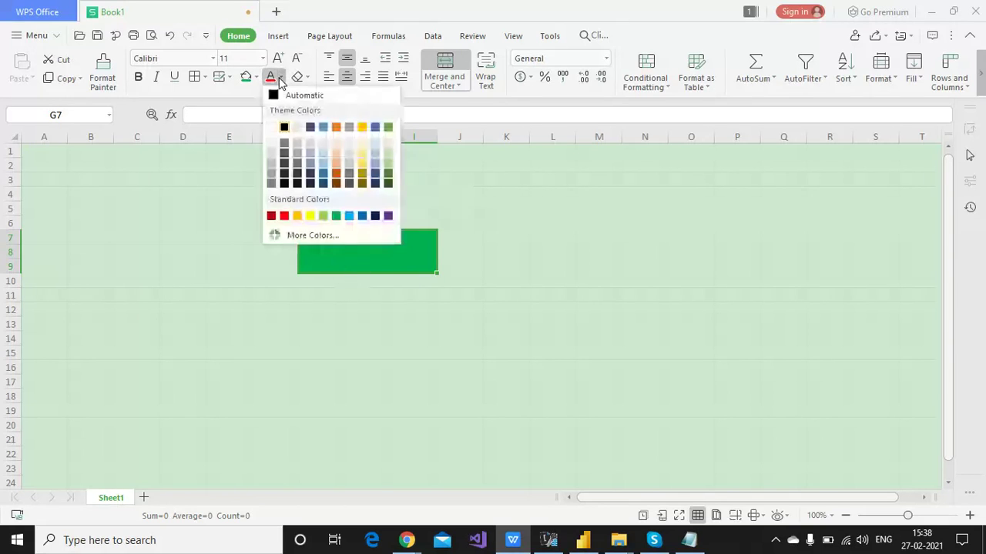
{"action": "left_click", "coordinate": [274, 128]}
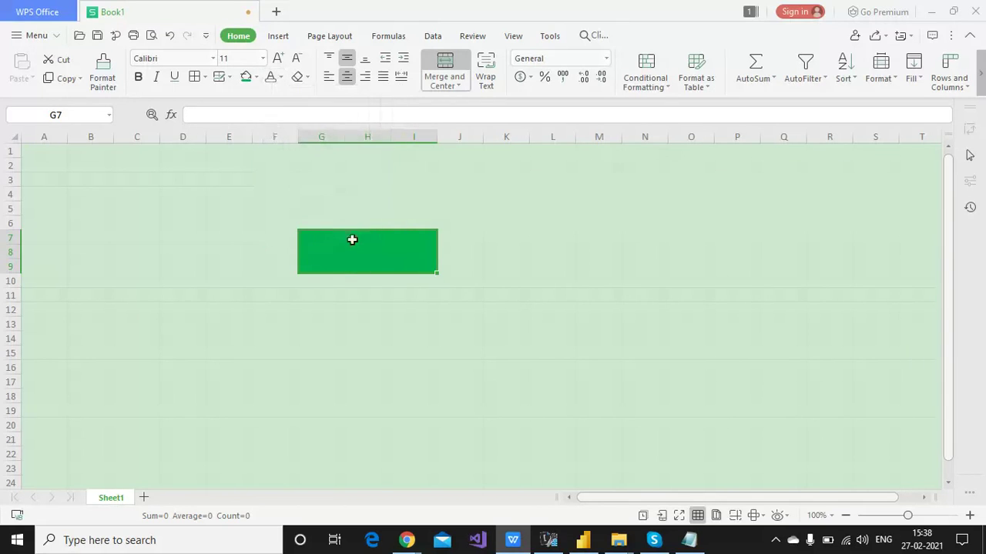
- Enter 'Test' in the merged cell and make it bold at size 16
{"action": "double_click", "coordinate": [357, 249]}
{"action": "type", "text": "Test"}
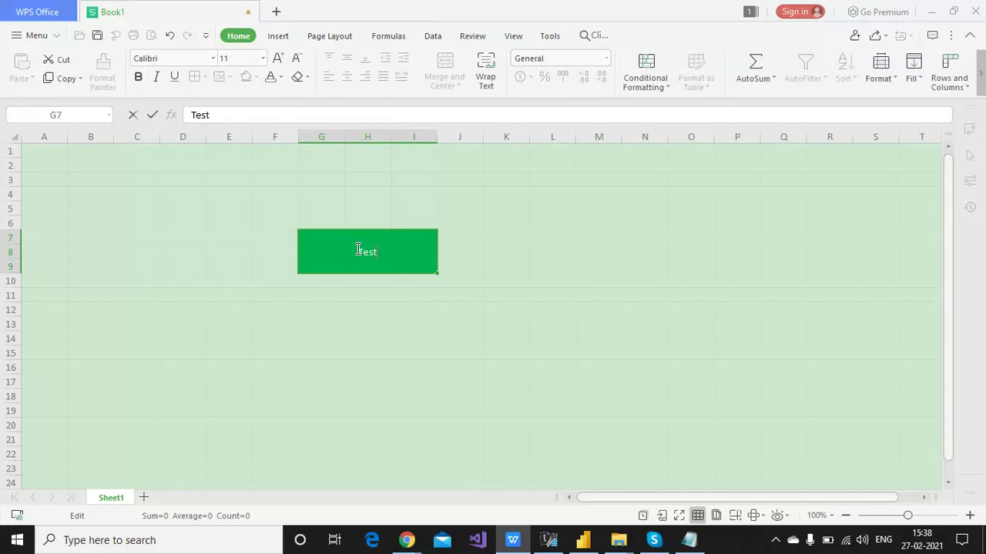
{"action": "key", "text": "Return"}
{"action": "left_click", "coordinate": [355, 249]}
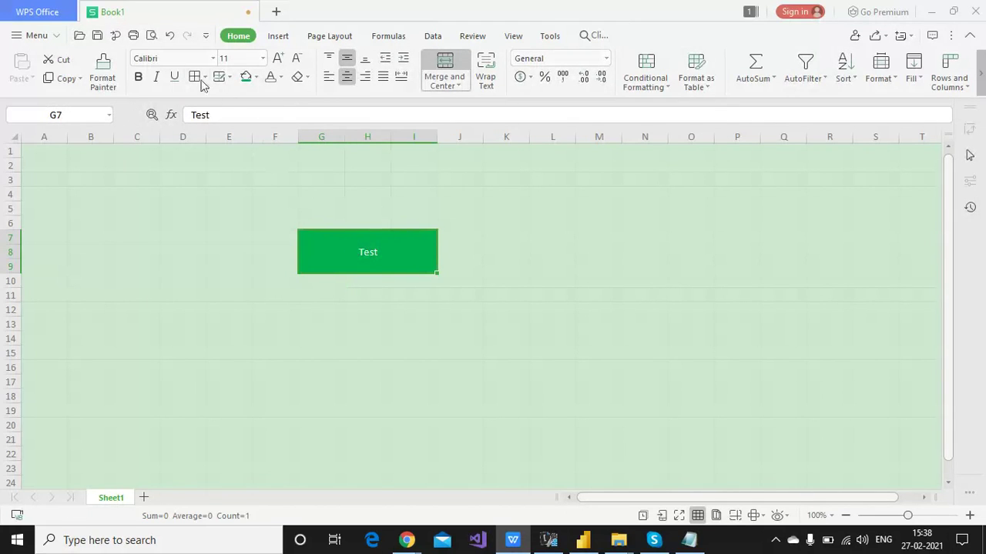
{"action": "left_click", "coordinate": [138, 76]}
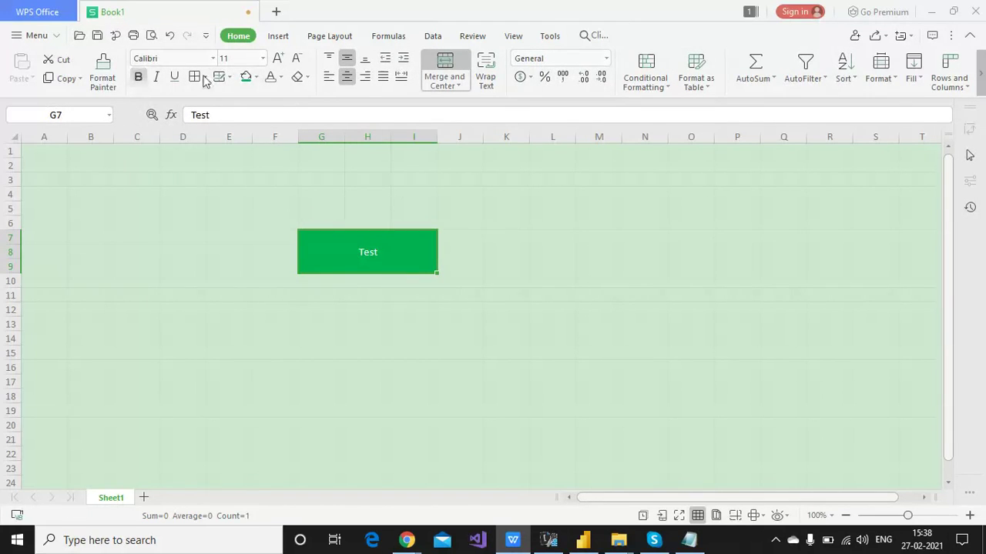
{"action": "left_click", "coordinate": [264, 65]}
{"action": "left_click", "coordinate": [248, 180]}
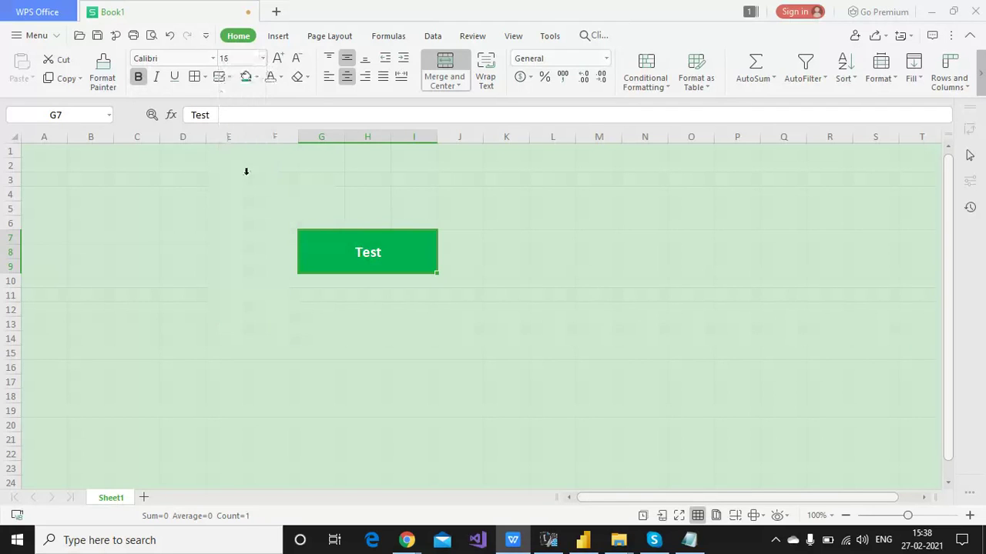
{"action": "left_click", "coordinate": [377, 368]}
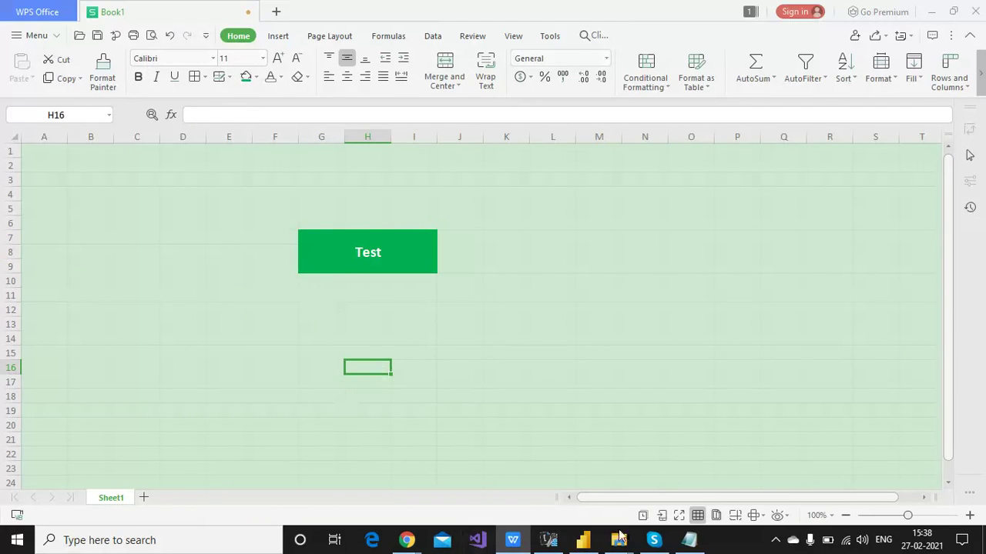
- Launch Snipping Tool via a 'snap' search, snip the green Test block, then minimize it
{"action": "left_click", "coordinate": [80, 540]}
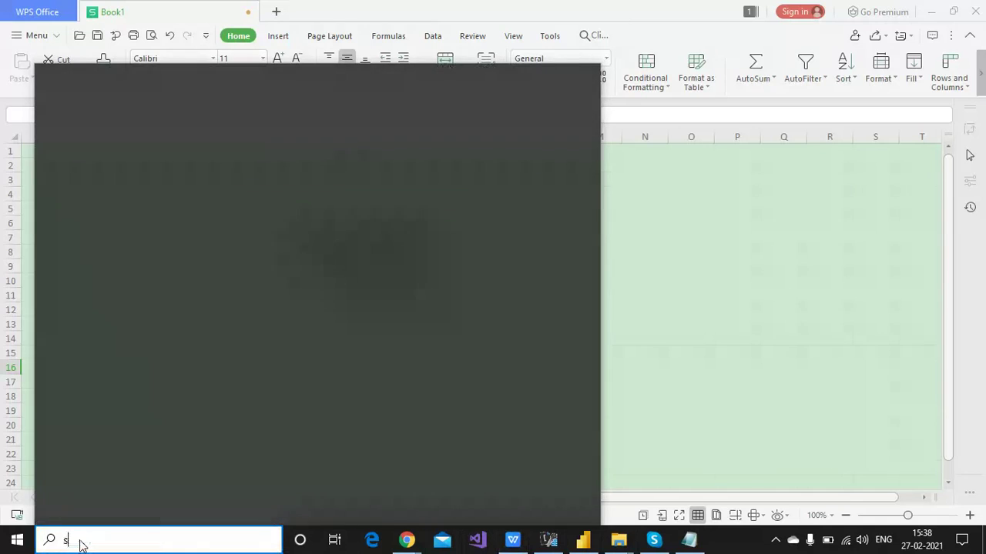
{"action": "type", "text": "snap"}
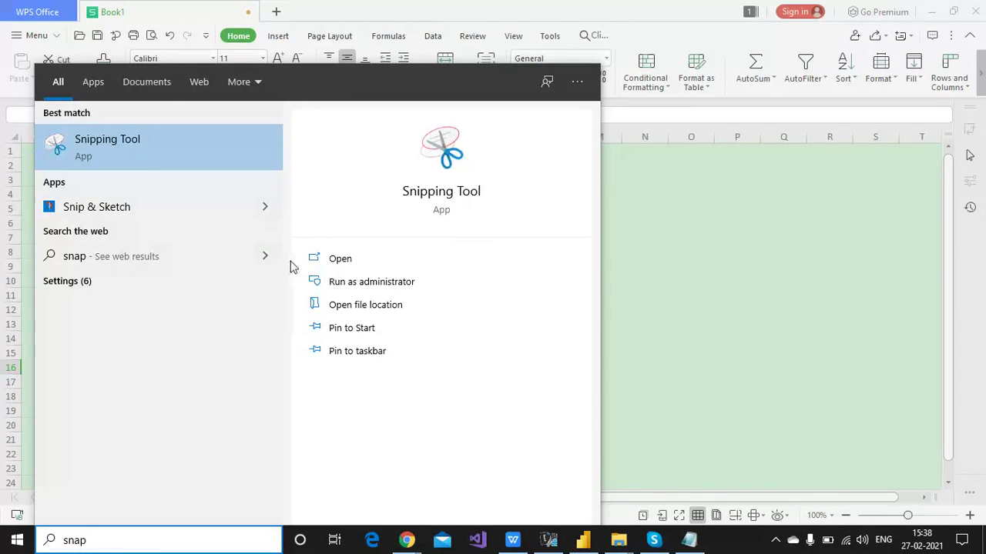
{"action": "left_click", "coordinate": [325, 264]}
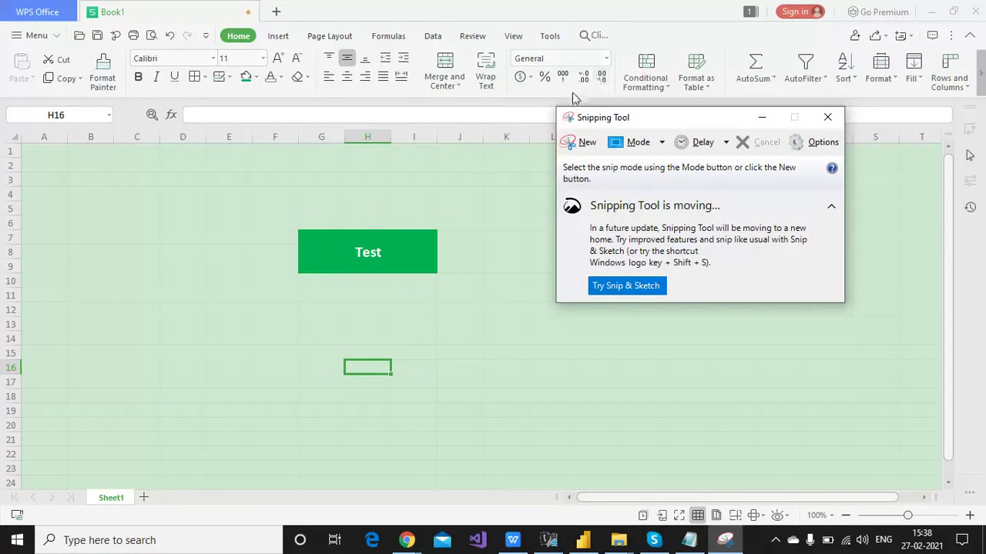
{"action": "left_click", "coordinate": [562, 141]}
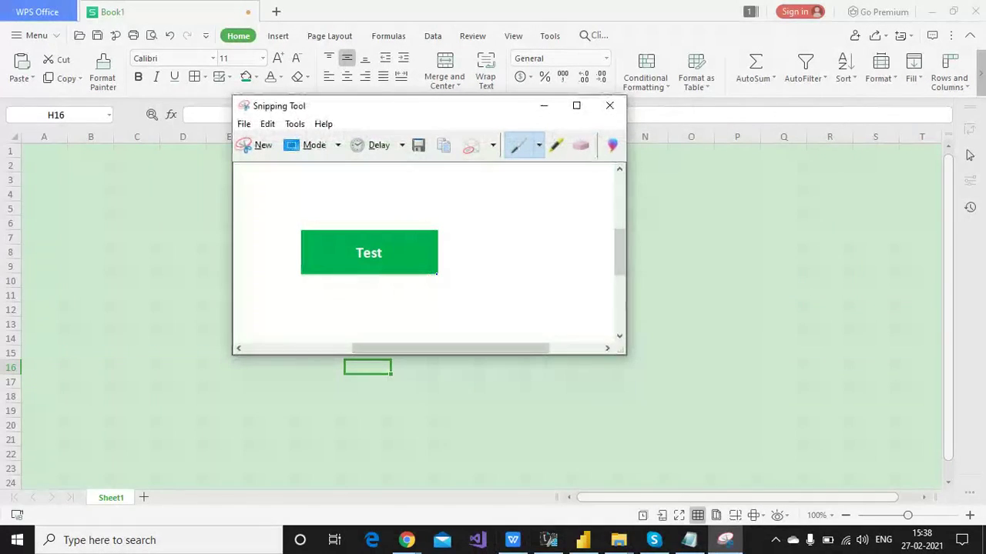
{"action": "left_click", "coordinate": [244, 124]}
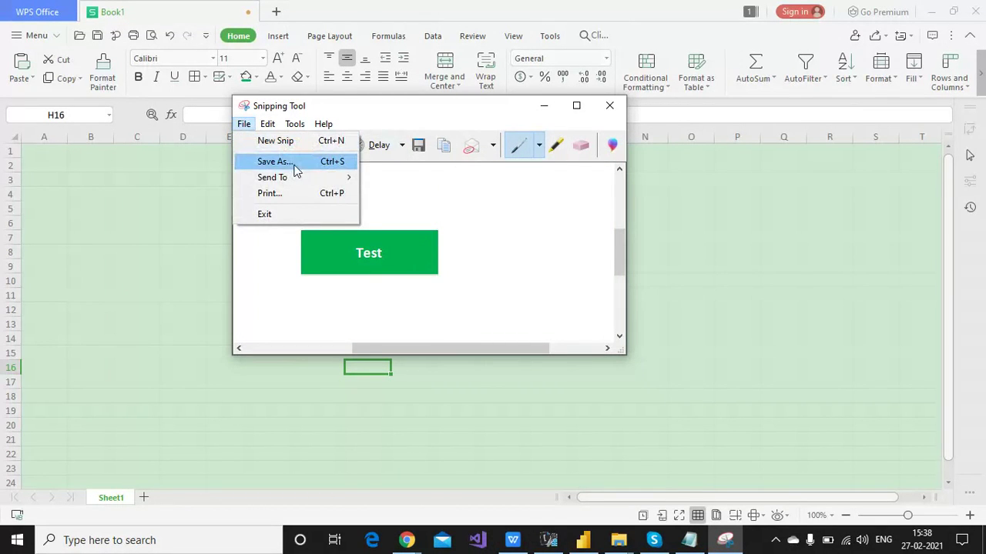
{"action": "left_click", "coordinate": [545, 112]}
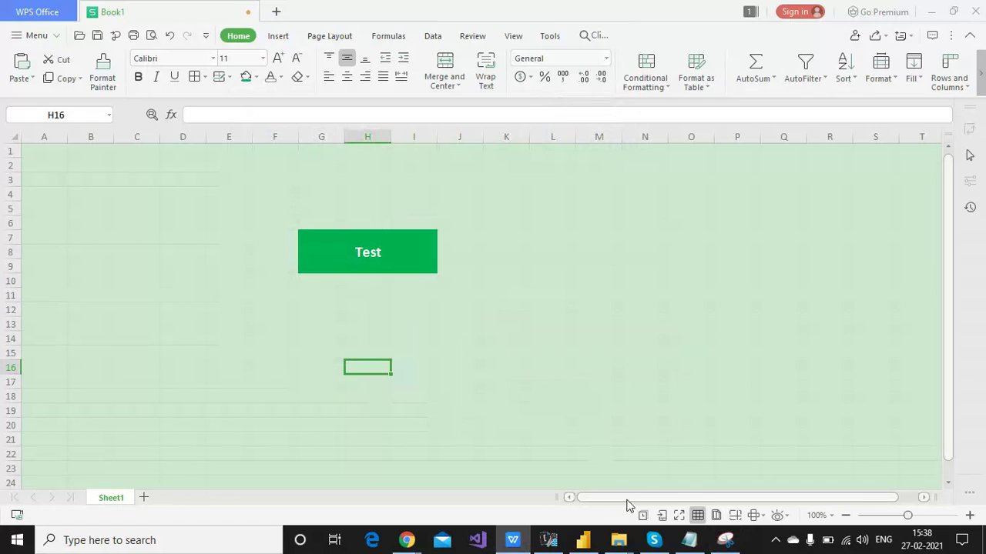
- Move the flower image to the page centre and the Director Dashboard button to the top-left
{"action": "left_click", "coordinate": [583, 541]}
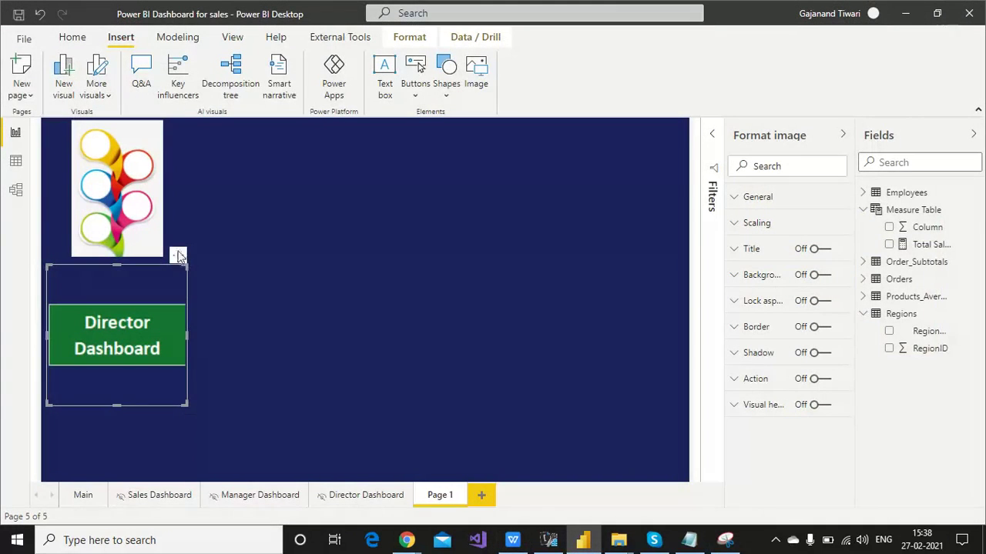
{"action": "left_click_drag", "start_coordinate": [76, 241], "coordinate": [343, 281]}
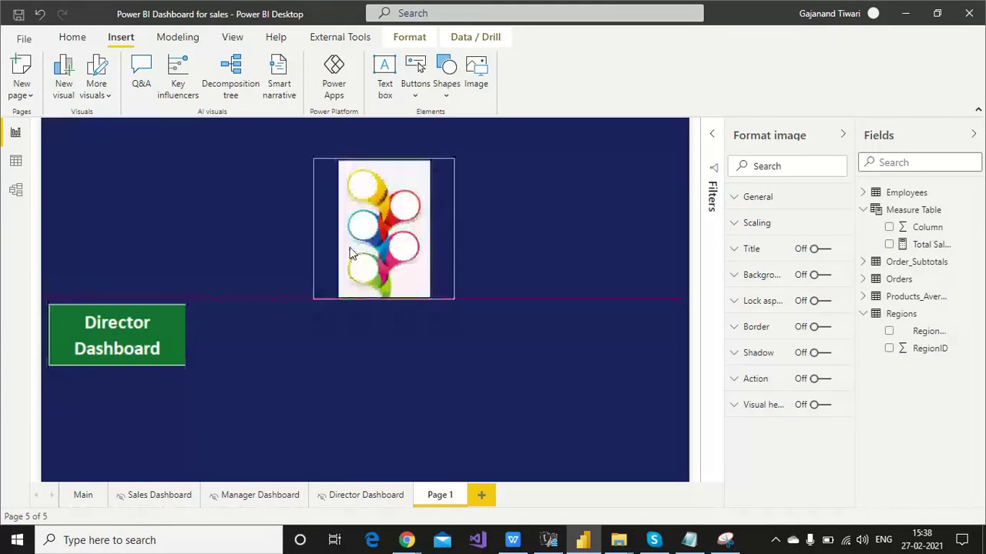
{"action": "left_click_drag", "start_coordinate": [141, 320], "coordinate": [221, 198]}
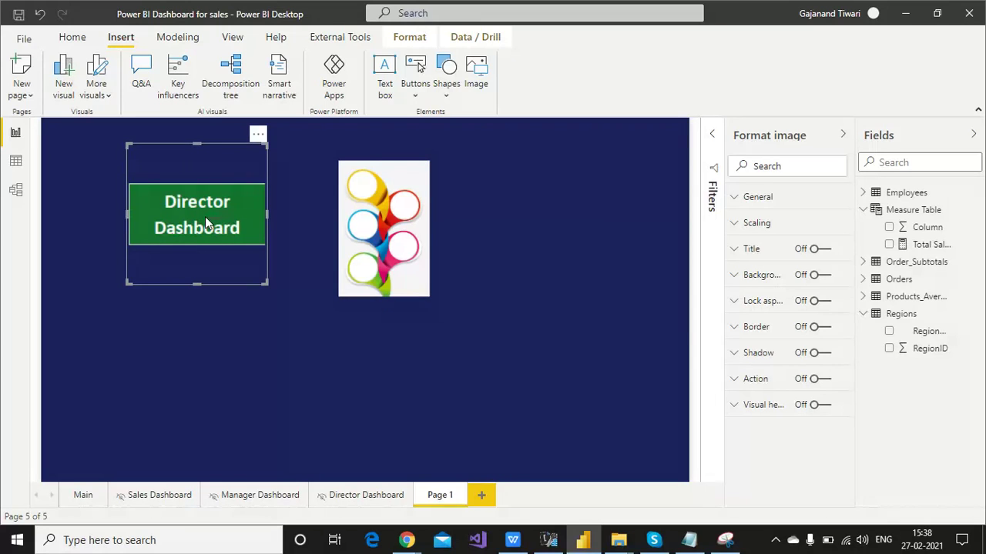
{"action": "left_click", "coordinate": [233, 40]}
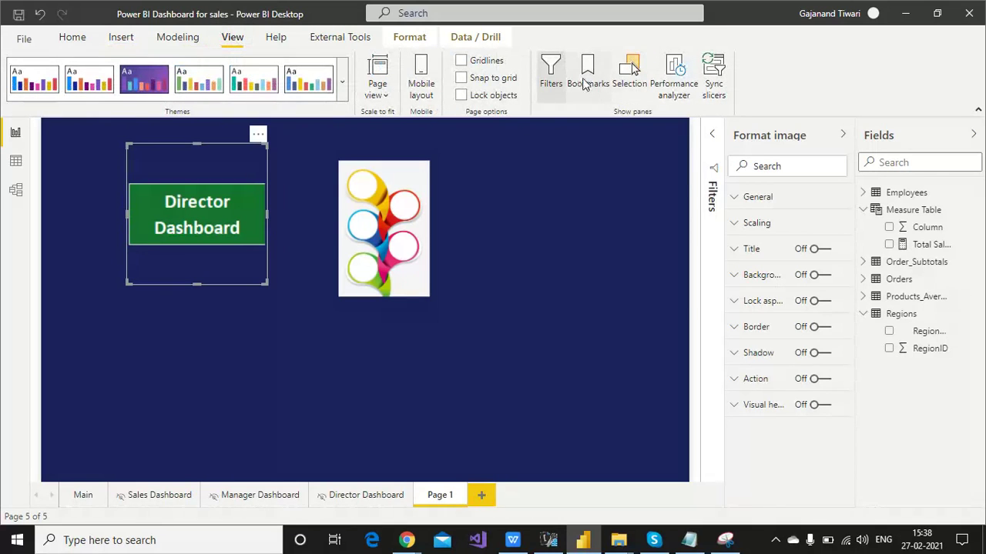
- Add Bookmark 5, update it on the Manager Dashboard page, then go back to Page 1
{"action": "left_click", "coordinate": [585, 77]}
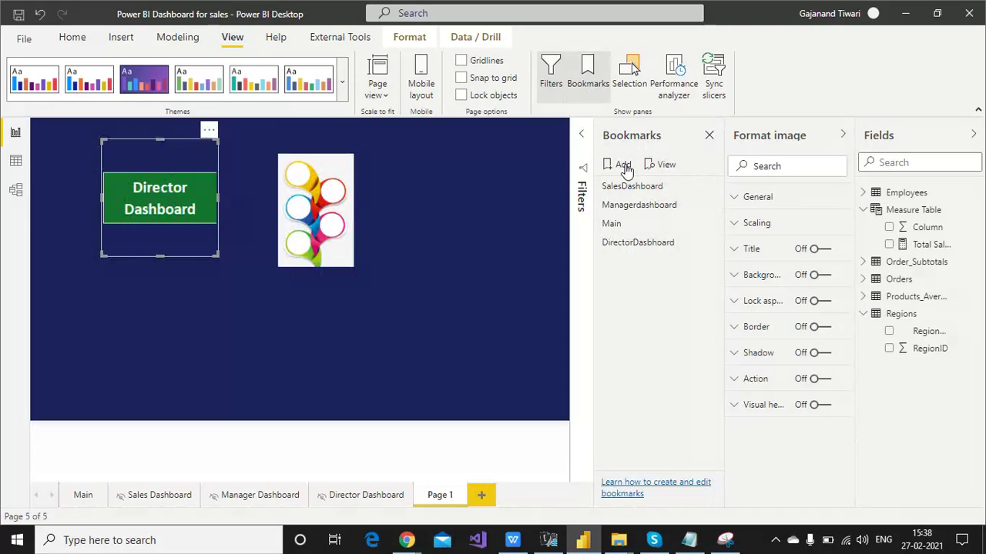
{"action": "left_click", "coordinate": [625, 166]}
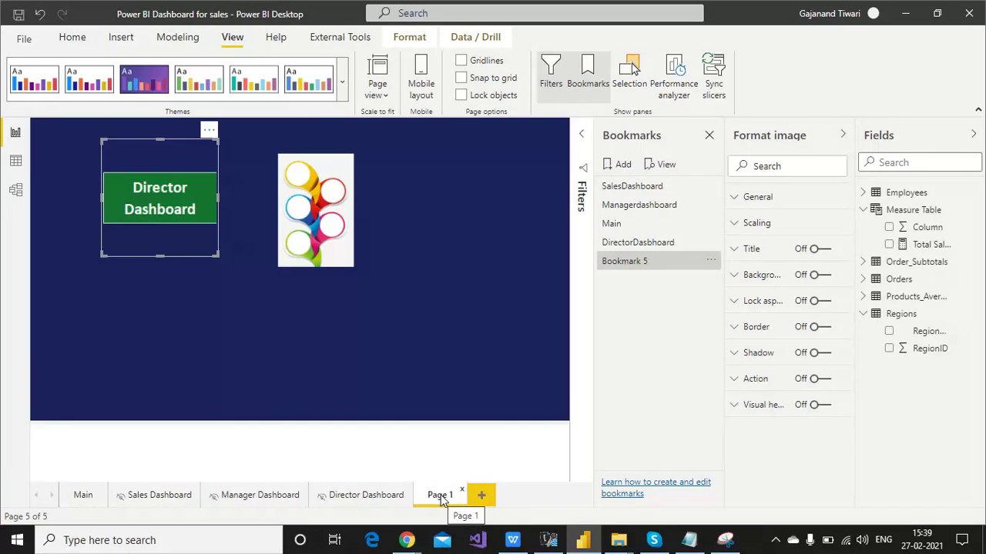
{"action": "left_click", "coordinate": [253, 498]}
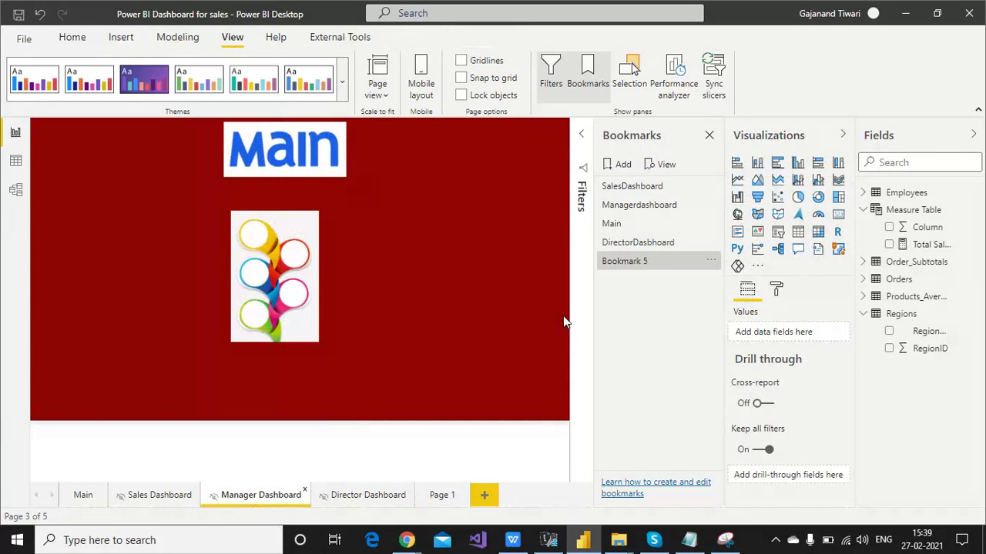
{"action": "left_click", "coordinate": [711, 261]}
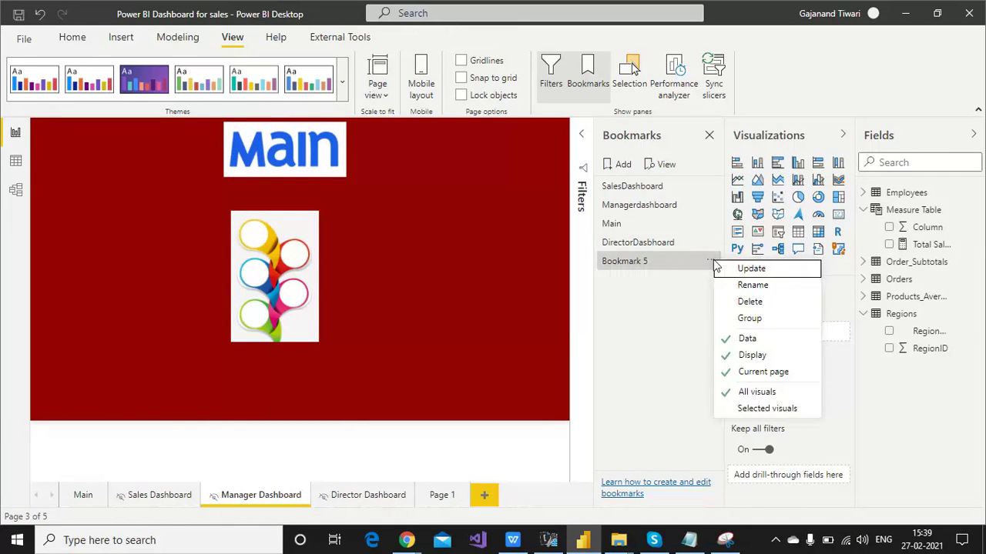
{"action": "left_click", "coordinate": [733, 268]}
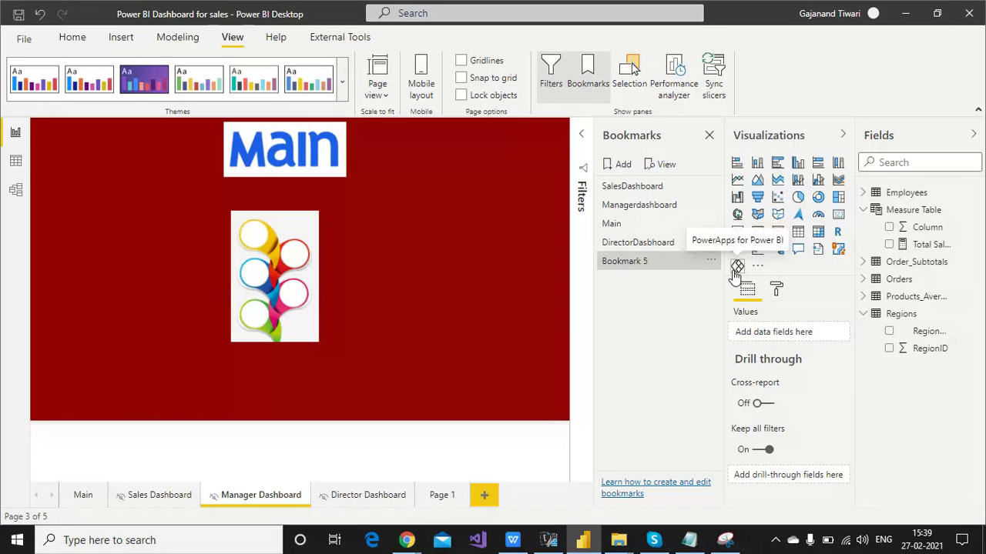
{"action": "left_click", "coordinate": [439, 496]}
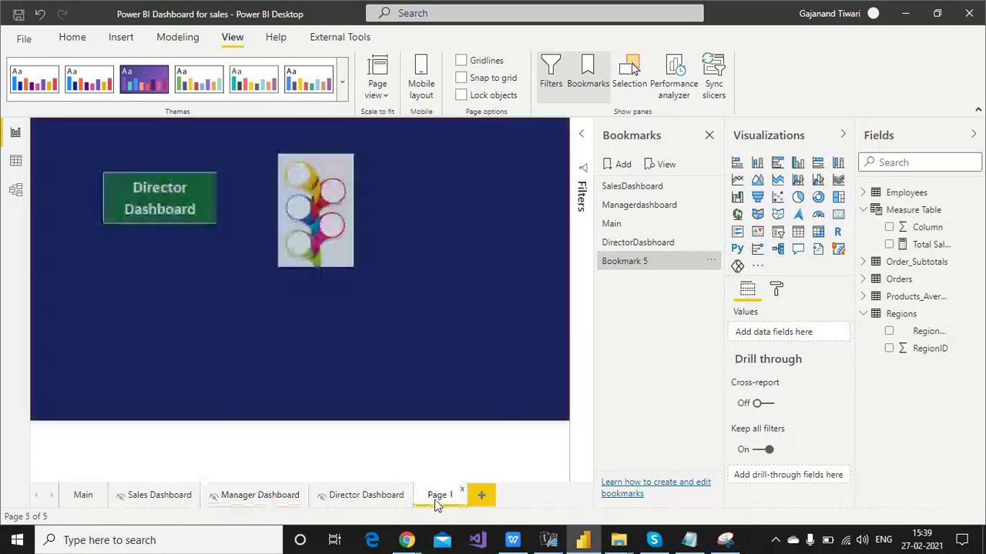
- Turn on the Director Dashboard image's action, with type Bookmark targeting Bookmark 5
{"action": "left_click", "coordinate": [170, 212]}
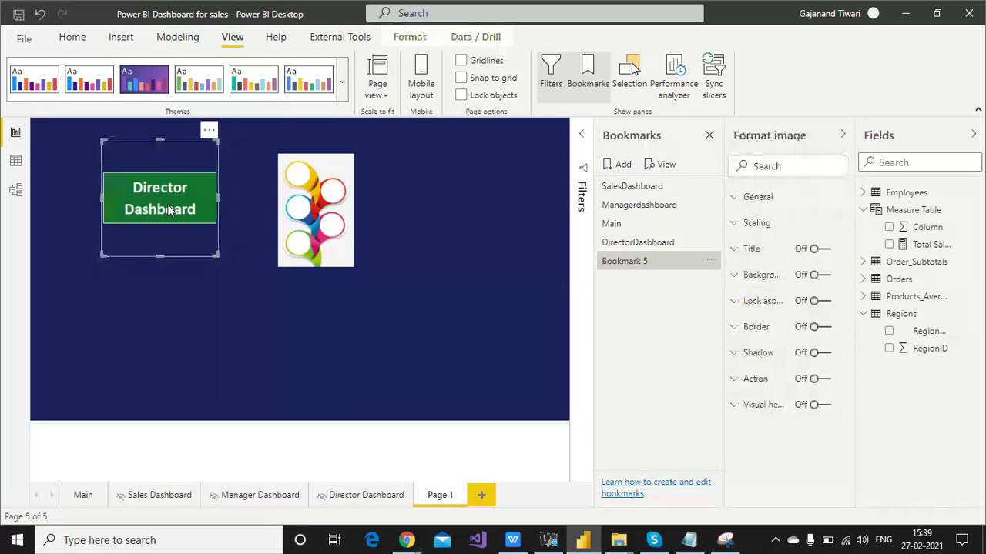
{"action": "left_click", "coordinate": [826, 381]}
{"action": "left_click", "coordinate": [766, 384]}
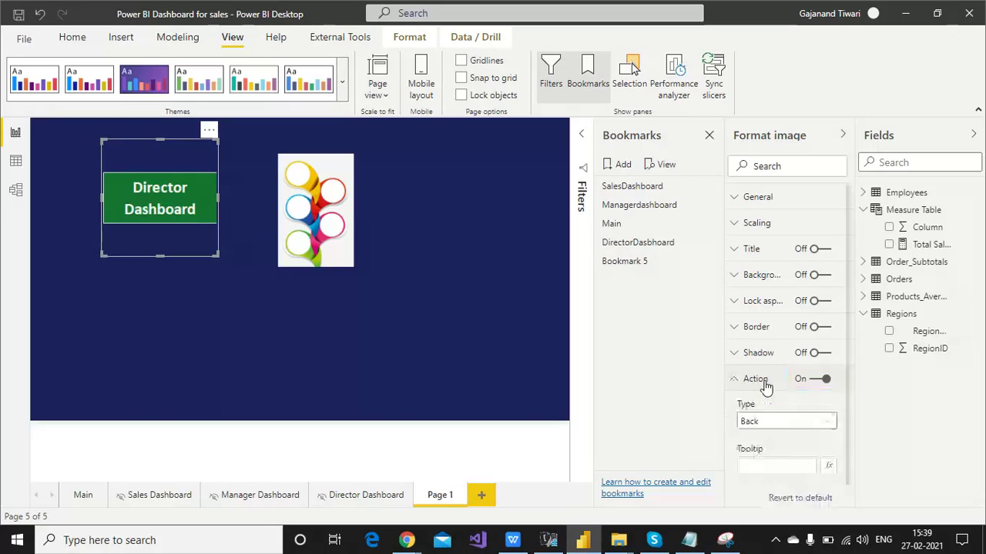
{"action": "left_click", "coordinate": [808, 425]}
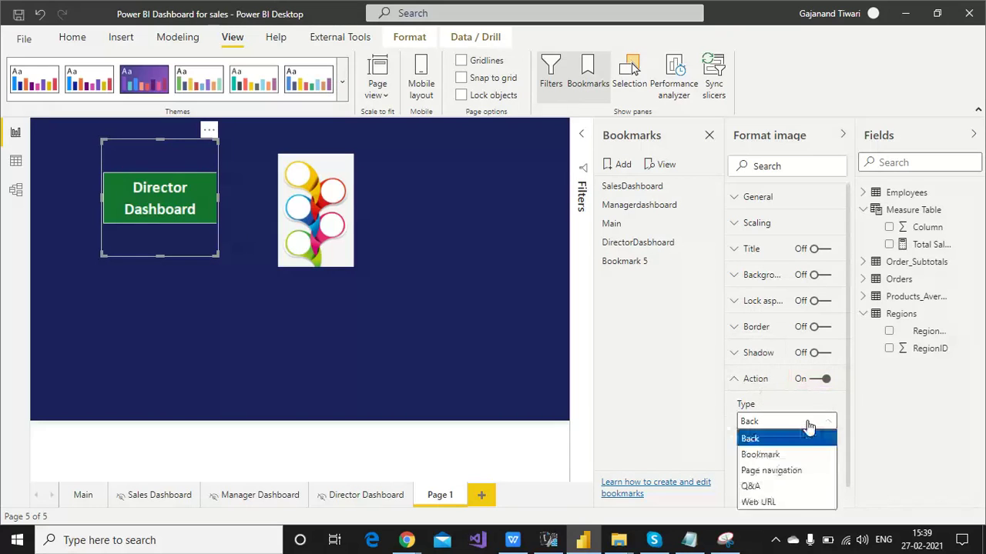
{"action": "left_click", "coordinate": [761, 455]}
{"action": "left_click", "coordinate": [801, 472]}
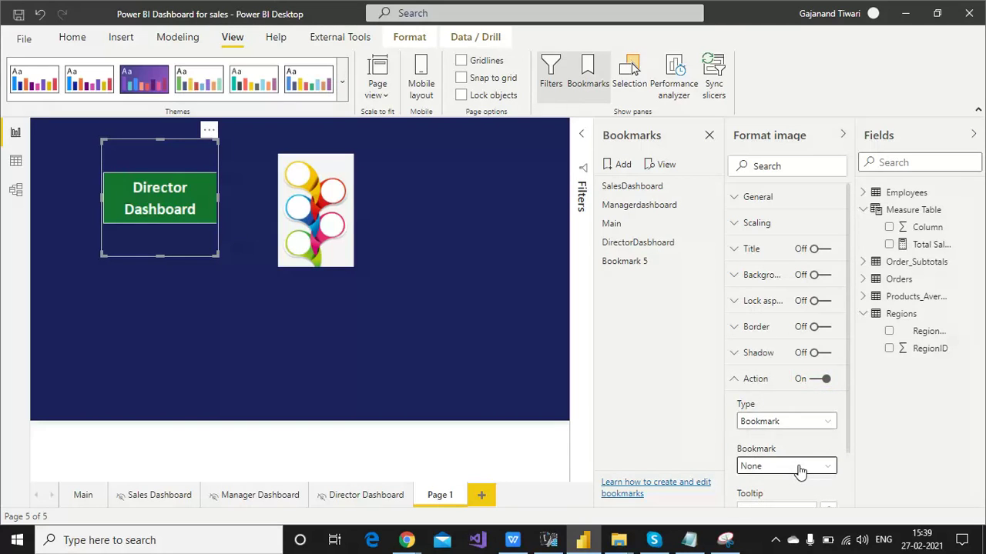
{"action": "left_click", "coordinate": [801, 450]}
{"action": "left_click", "coordinate": [842, 137]}
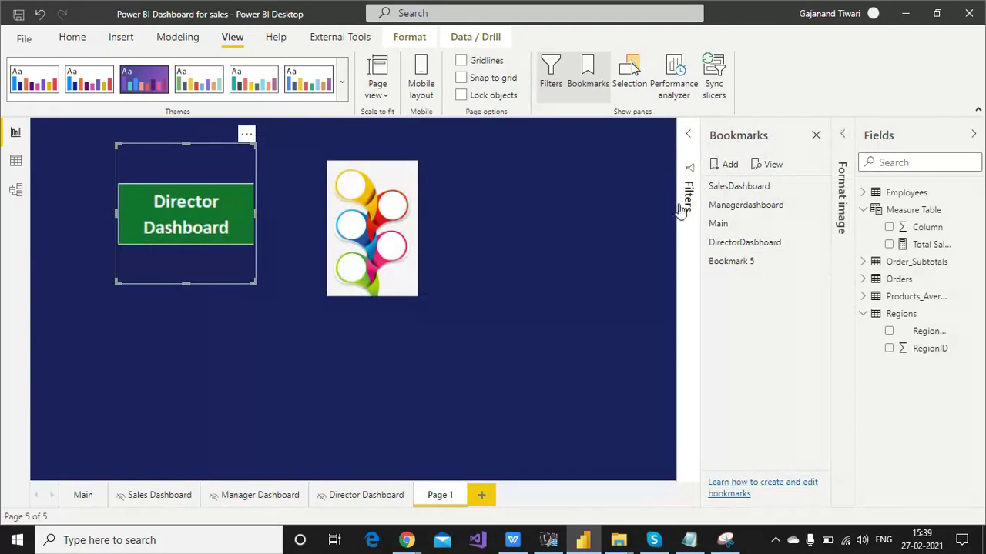
- Test the Director Dashboard button, which still opens Manager Dashboard, and return to Page 1
{"action": "left_click", "coordinate": [190, 231], "text": "ctrl"}
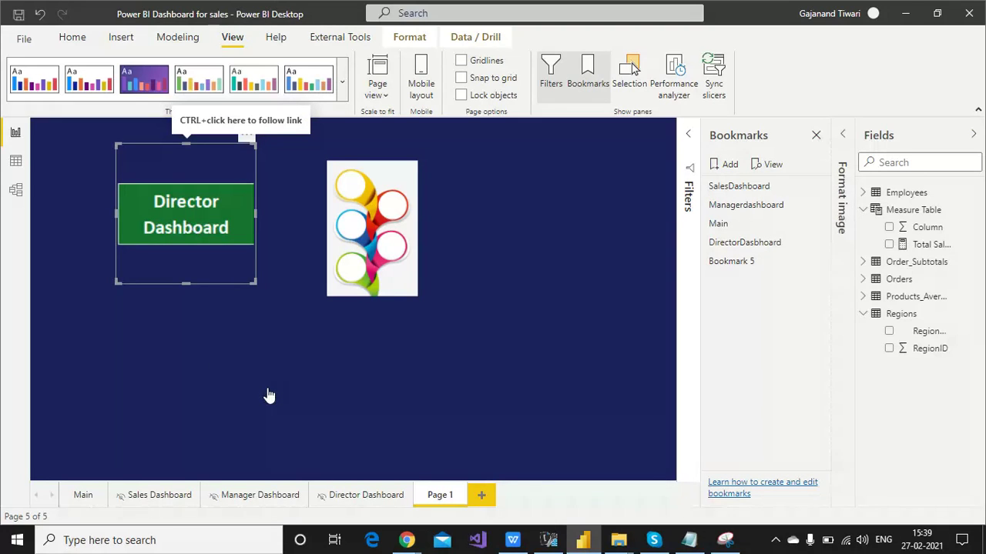
{"action": "left_click", "coordinate": [390, 388]}
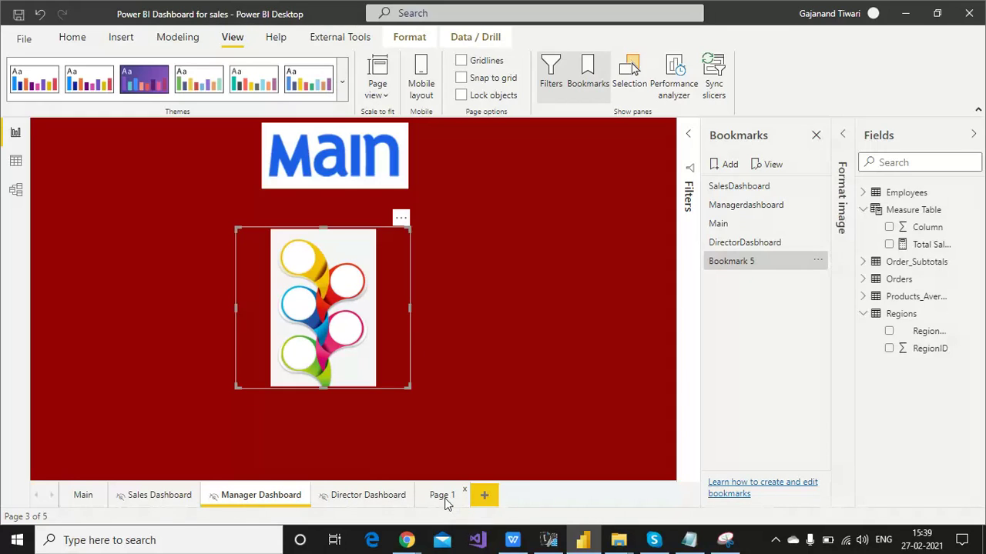
{"action": "left_click", "coordinate": [443, 496]}
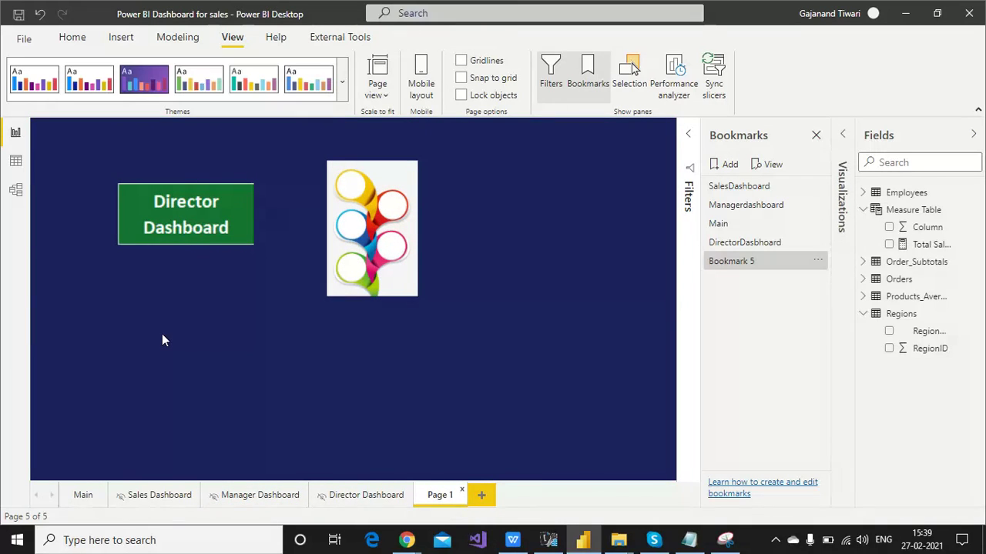
{"action": "left_click", "coordinate": [189, 221], "text": "ctrl"}
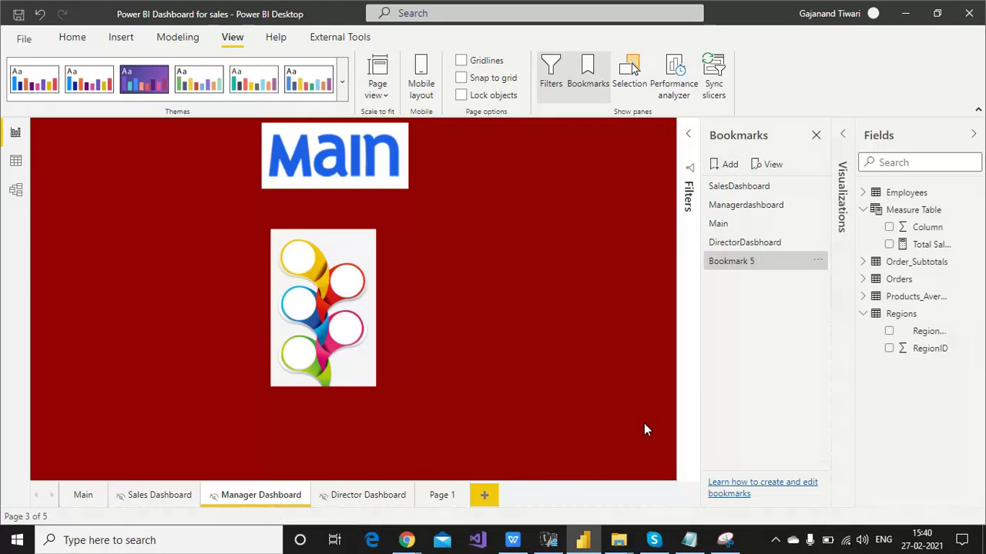
- Update Bookmark 5 to capture the Director Dashboard page
{"action": "left_click", "coordinate": [378, 497]}
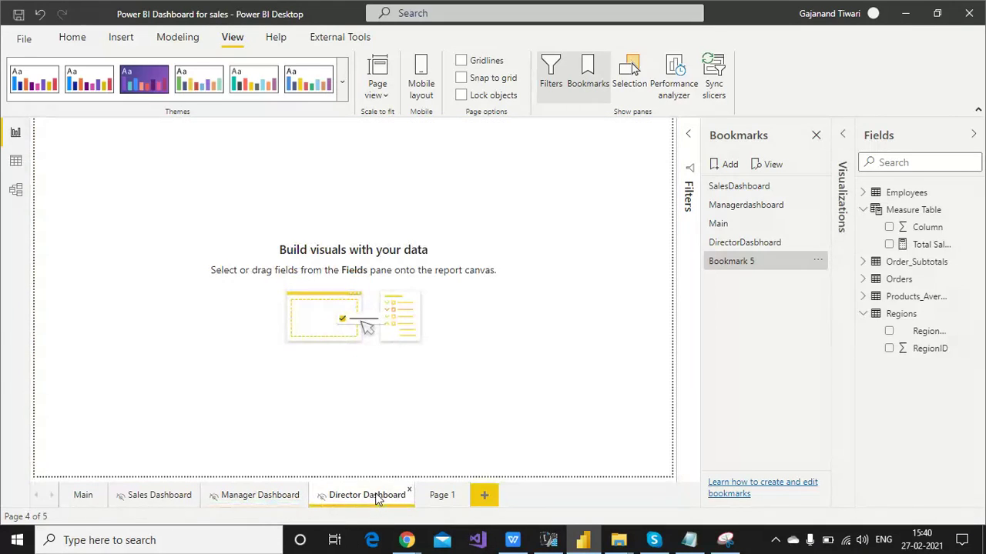
{"action": "left_click", "coordinate": [818, 261]}
{"action": "left_click", "coordinate": [847, 269]}
- Retest the button from Page 1 to confirm it opens Director Dashboard, then show Main
{"action": "left_click", "coordinate": [443, 495]}
{"action": "left_click", "coordinate": [143, 246]}
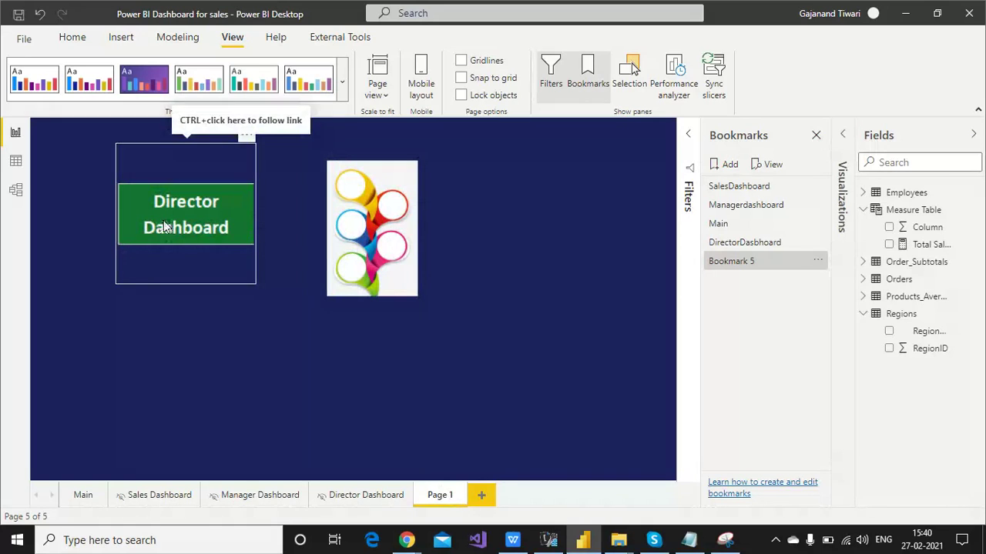
{"action": "left_click", "coordinate": [164, 221], "text": "ctrl"}
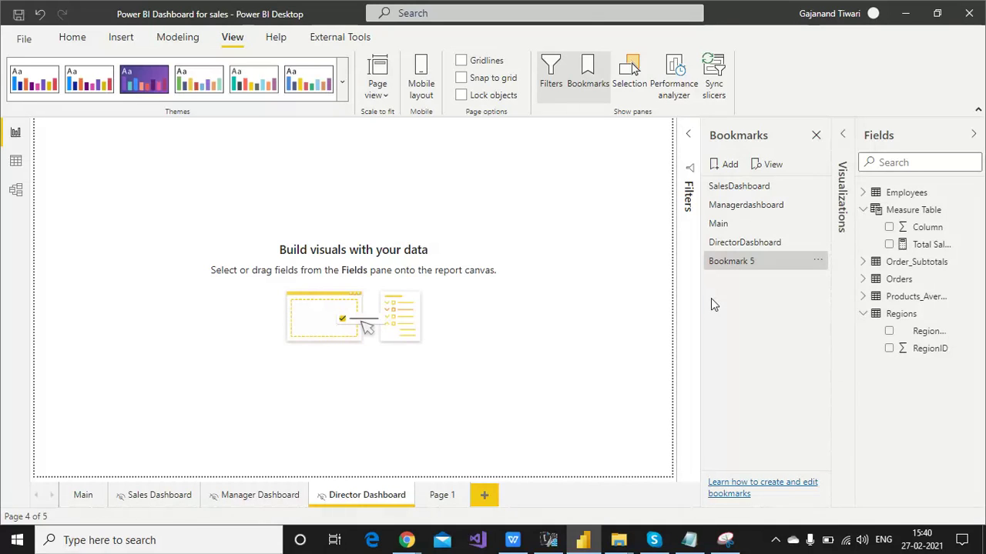
{"action": "left_click", "coordinate": [80, 504]}
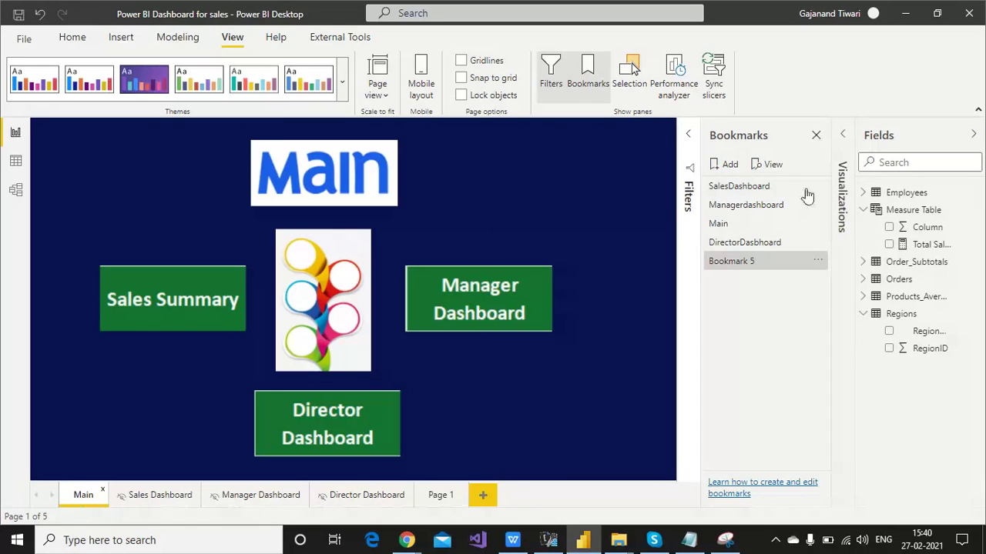
- Close the Bookmarks pane so the Main page's three green dashboard buttons are fully visible
{"action": "left_click", "coordinate": [818, 136]}
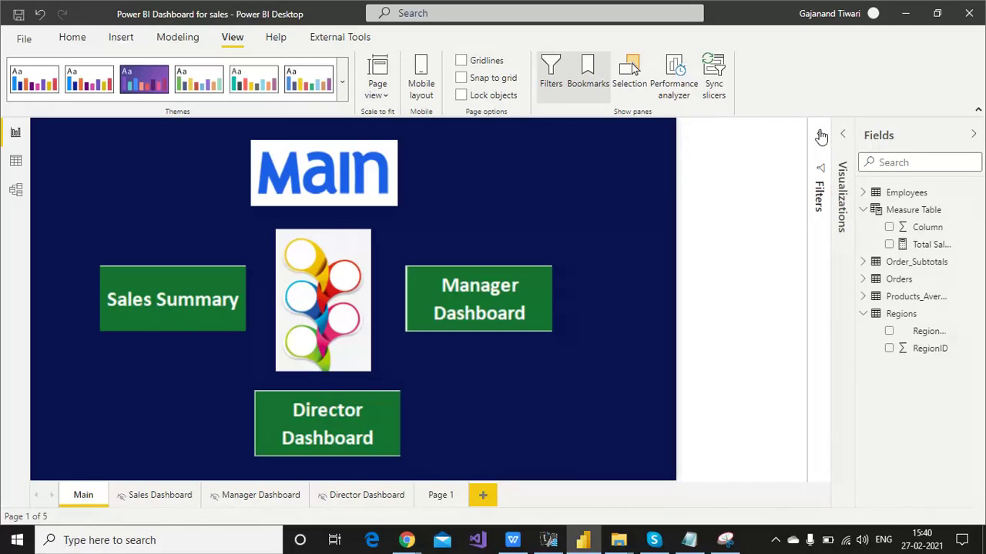